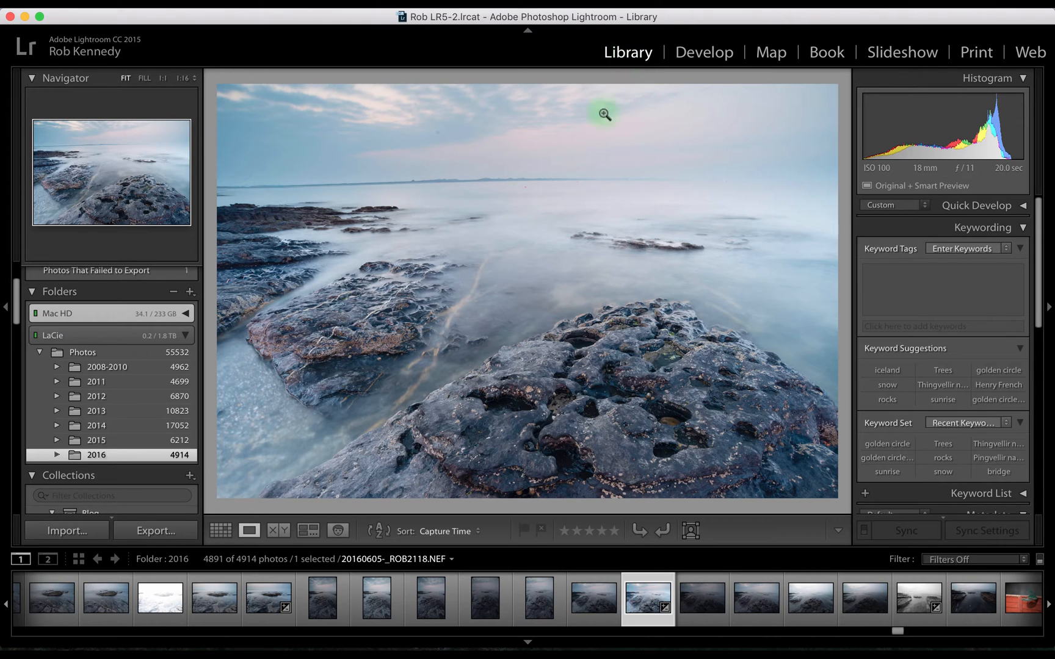
# - Start a new photo import and load the photos from the D800 card under Files, including its subfolders
pyautogui.click(94, 532)
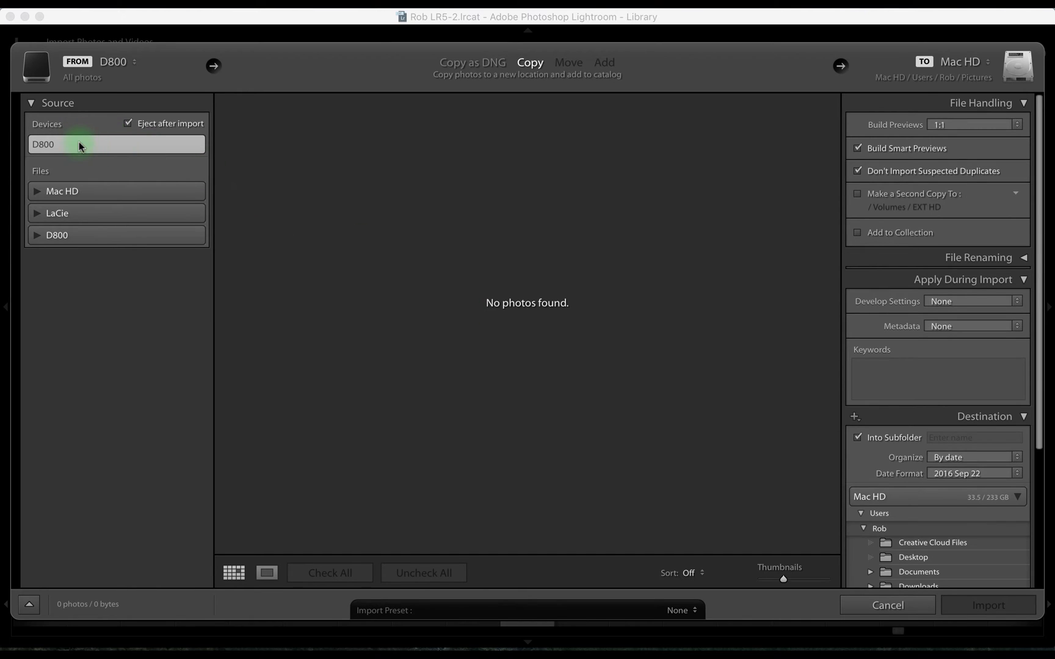
pyautogui.click(146, 237)
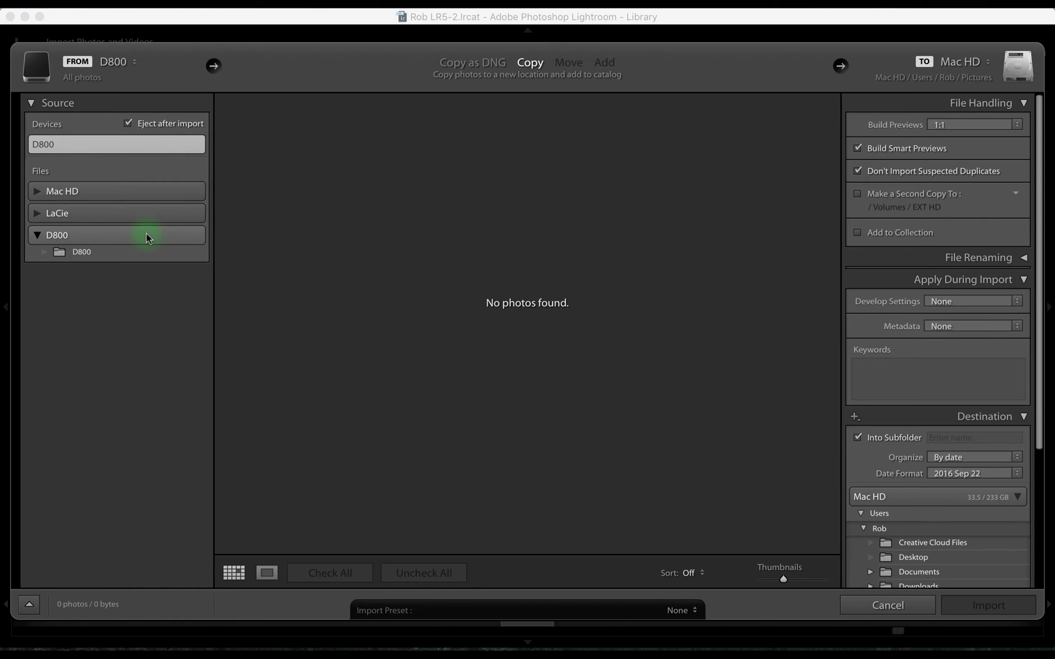
pyautogui.click(146, 235)
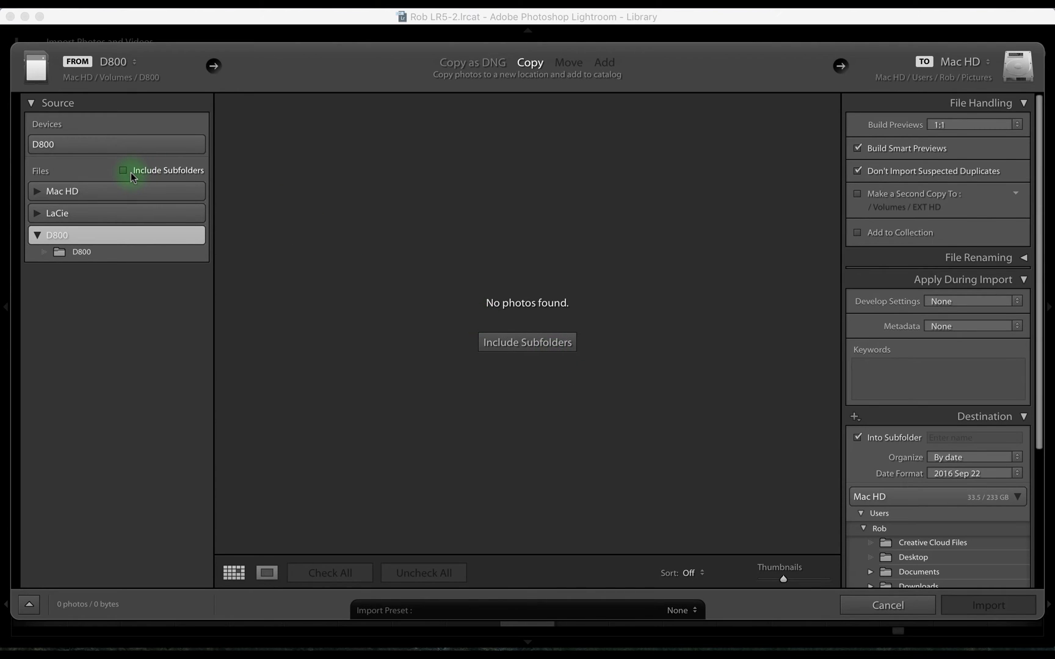
pyautogui.click(521, 343)
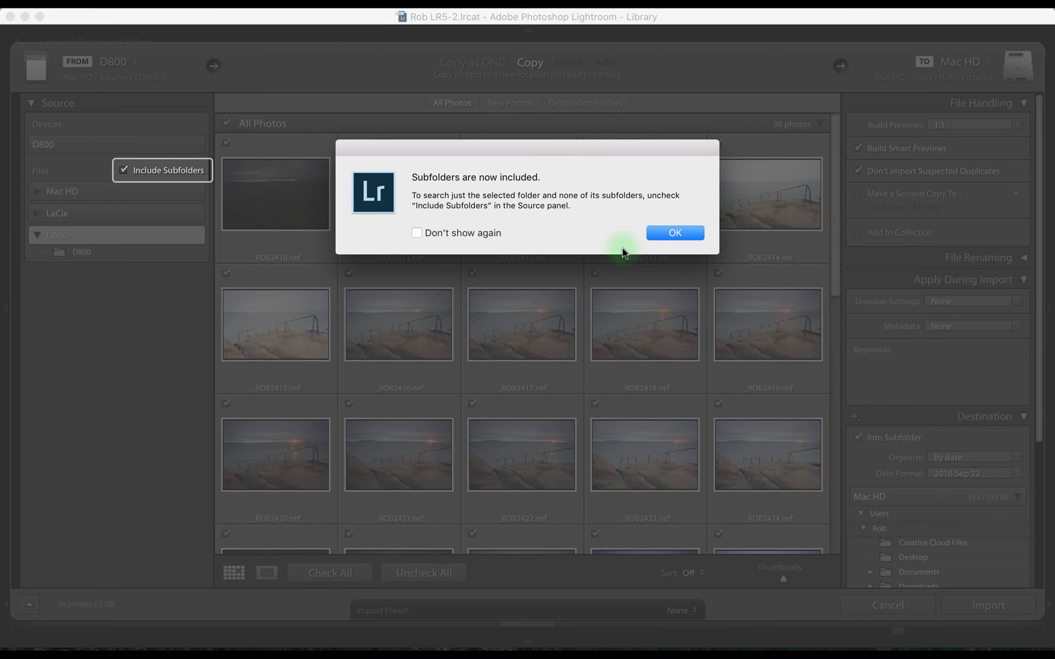
pyautogui.click(688, 233)
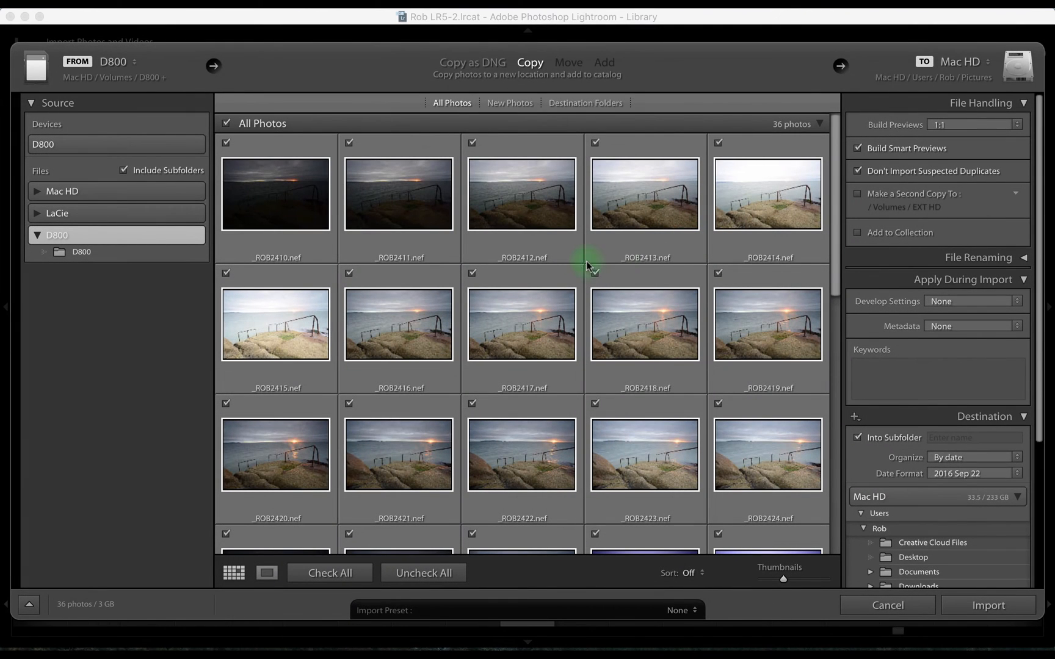
# - Examine the thumbnails of the photos on the card to judge which ones to import
pyautogui.scroll(-5, 525, 178)
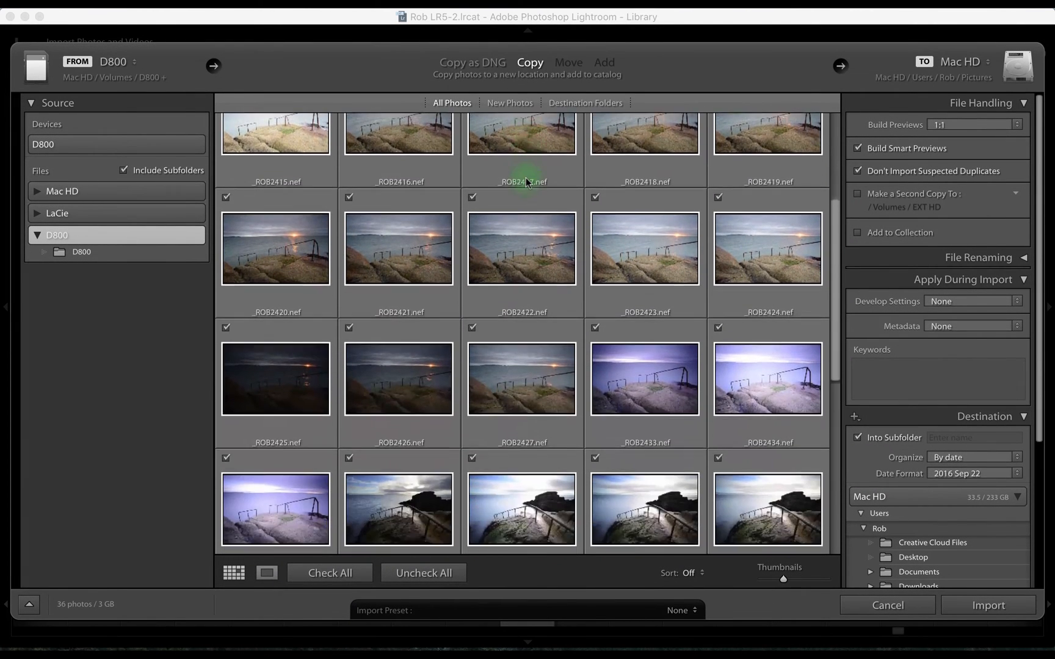
pyautogui.scroll(-7, 526, 178)
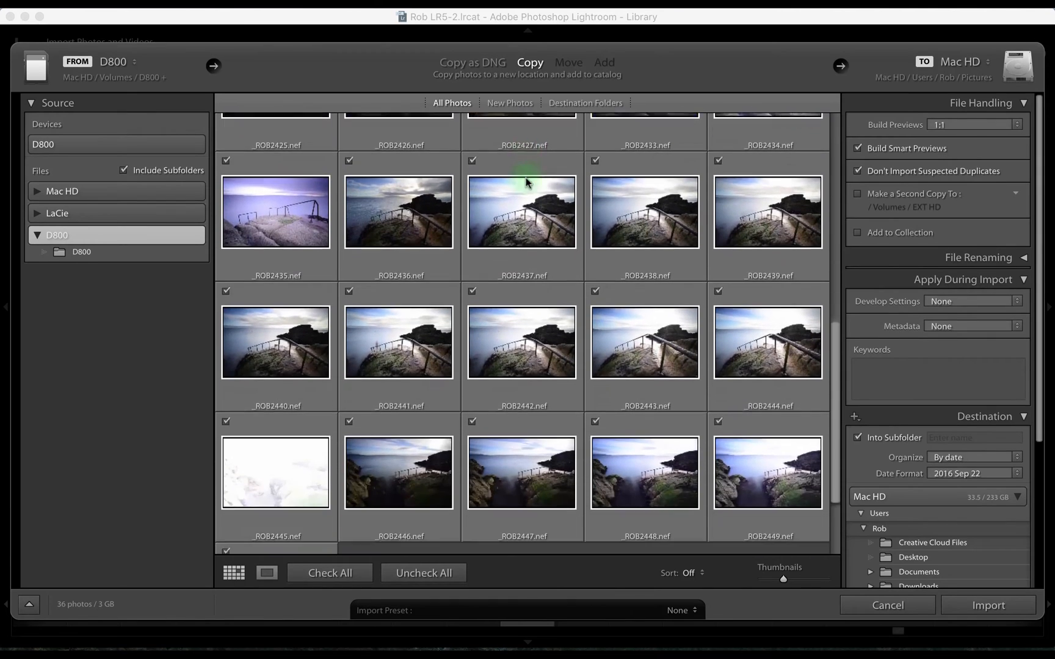
pyautogui.scroll(10, 526, 179)
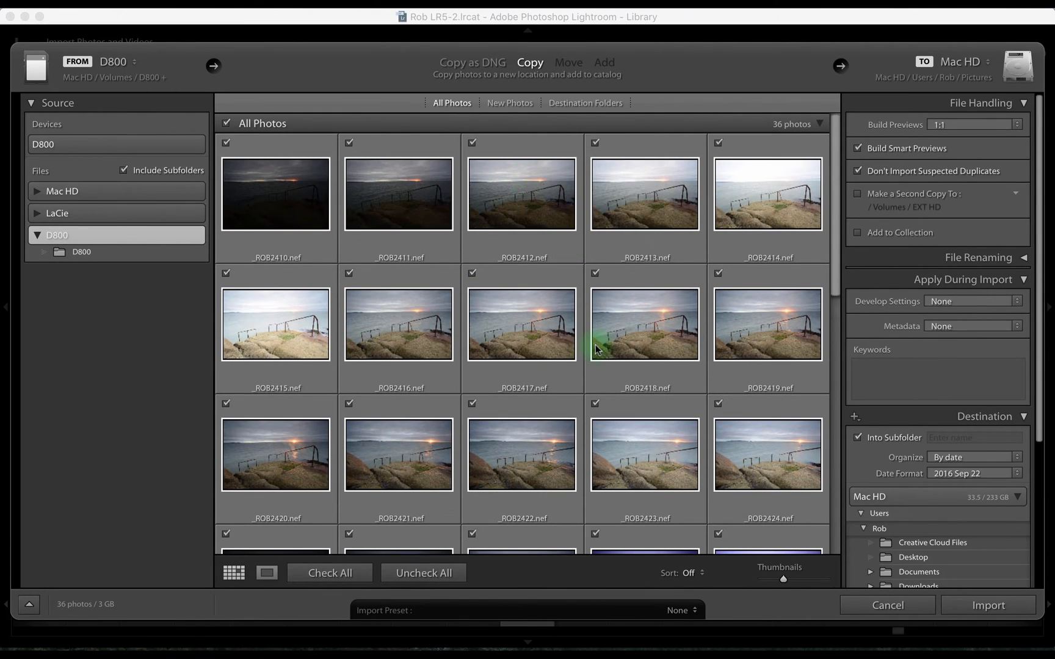
pyautogui.scroll(-5, 596, 344)
pyautogui.scroll(5, 595, 344)
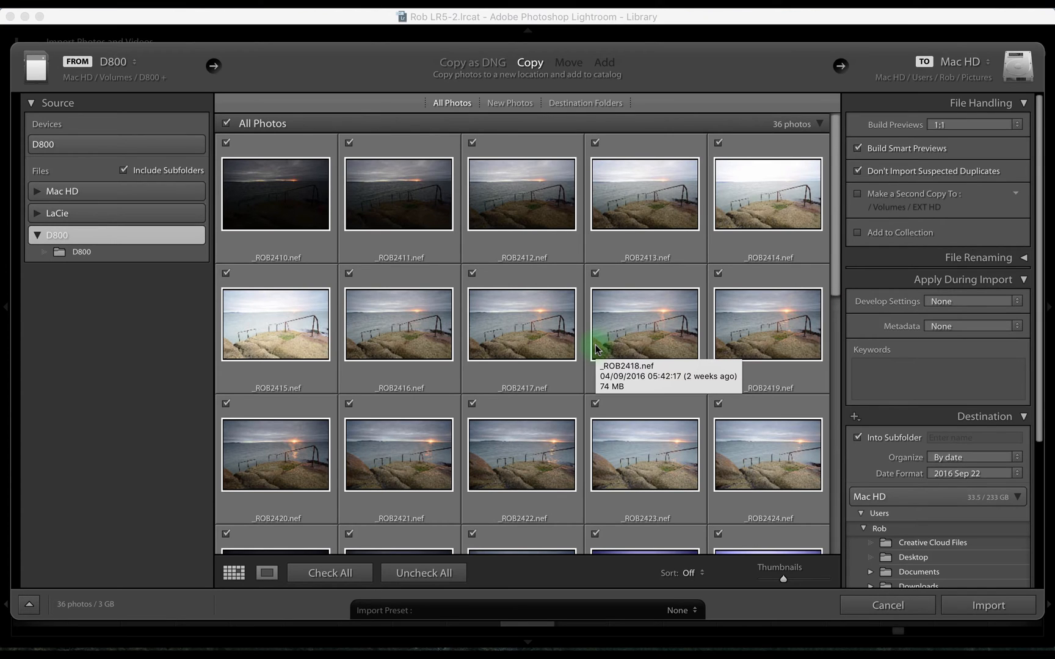
pyautogui.scroll(-10, 388, 307)
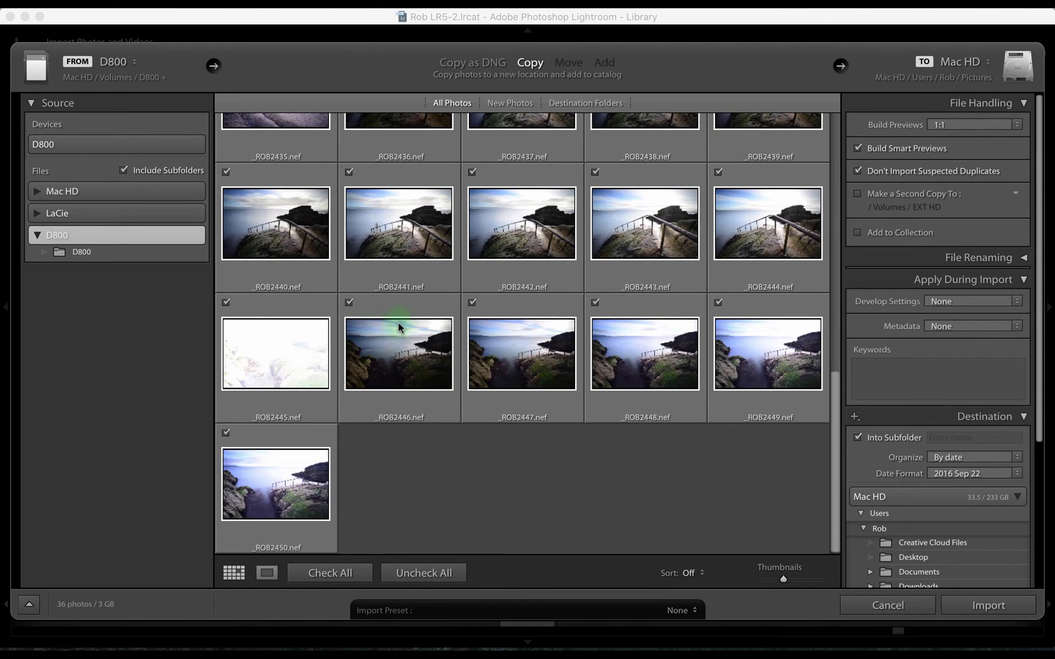
pyautogui.scroll(5, 398, 322)
pyautogui.scroll(5, 404, 315)
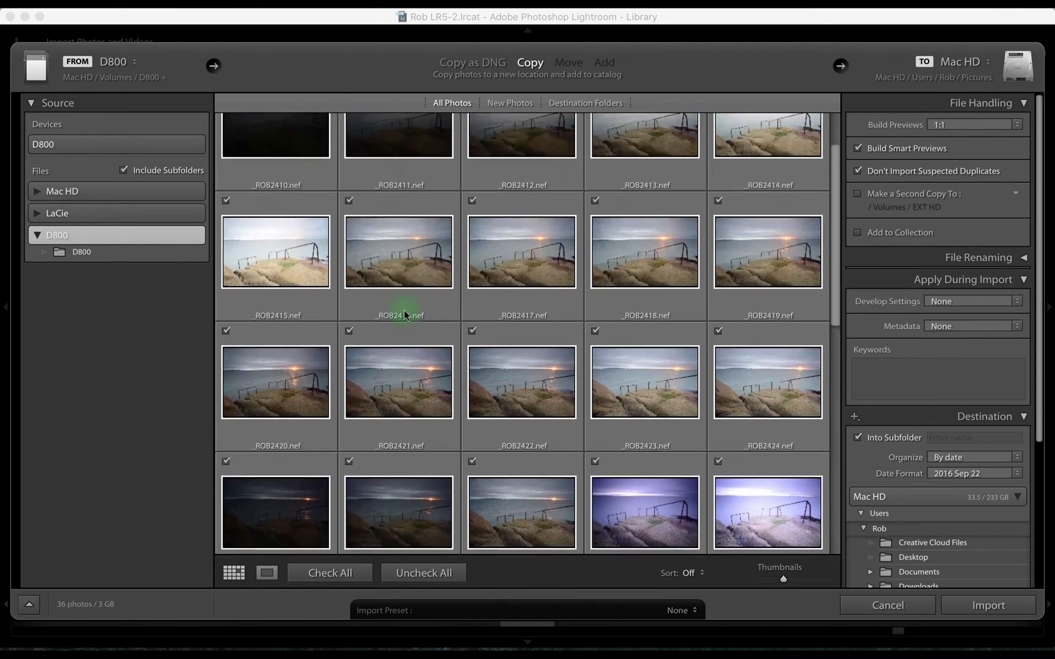
# - Exclude the blown-out photo _ROB2445.nef from the import
pyautogui.scroll(-8, 404, 315)
pyautogui.scroll(-3, 404, 315)
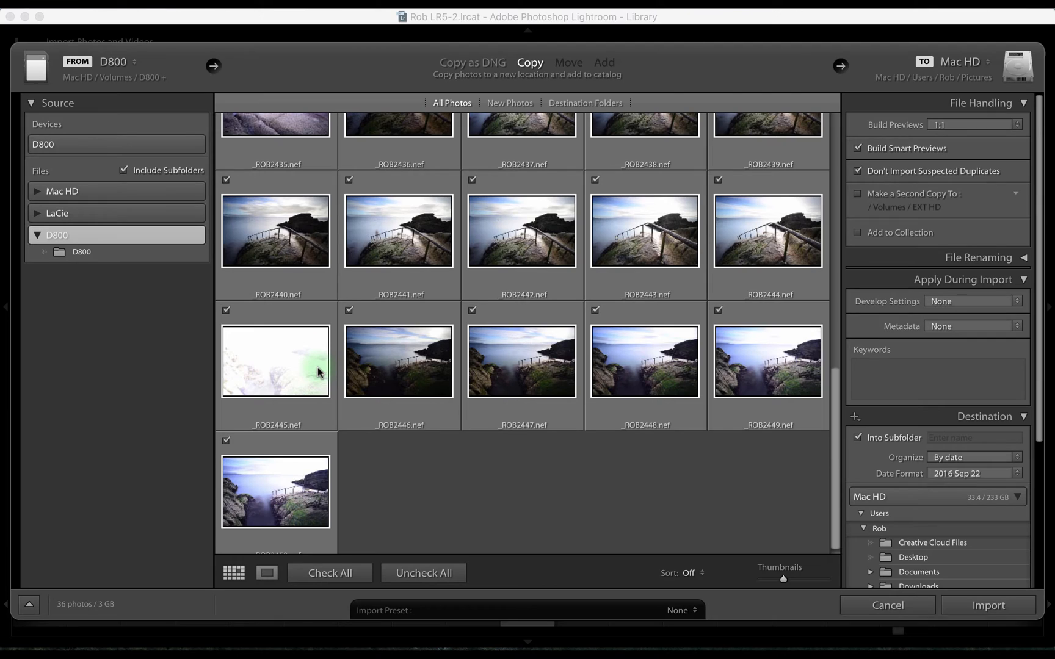
pyautogui.moveTo(317, 367)
pyautogui.click(229, 313)
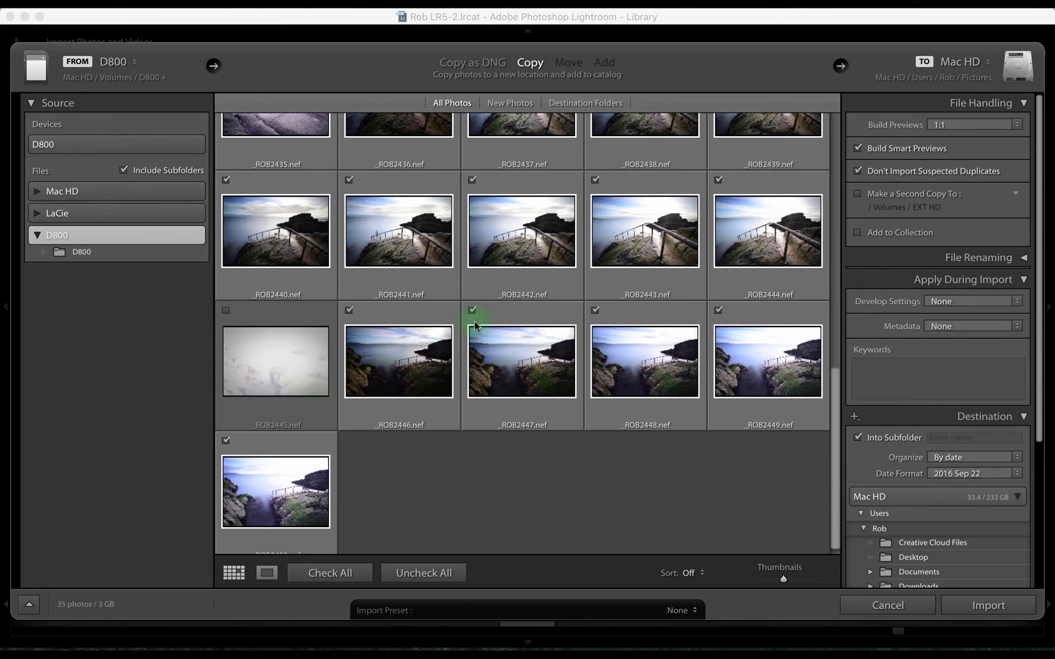
# - Check the other thumbnails and view _ROB2417.nef enlarged before returning to the thumbnail grid
pyautogui.scroll(10, 474, 324)
pyautogui.scroll(-3, 475, 321)
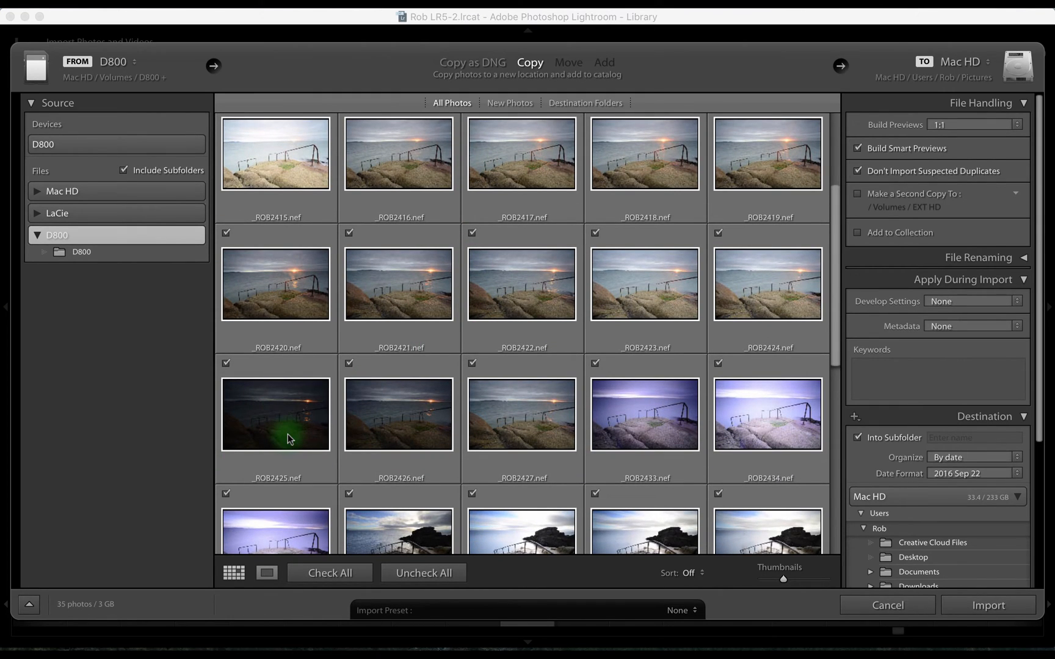
pyautogui.moveTo(288, 434)
pyautogui.scroll(5, 560, 347)
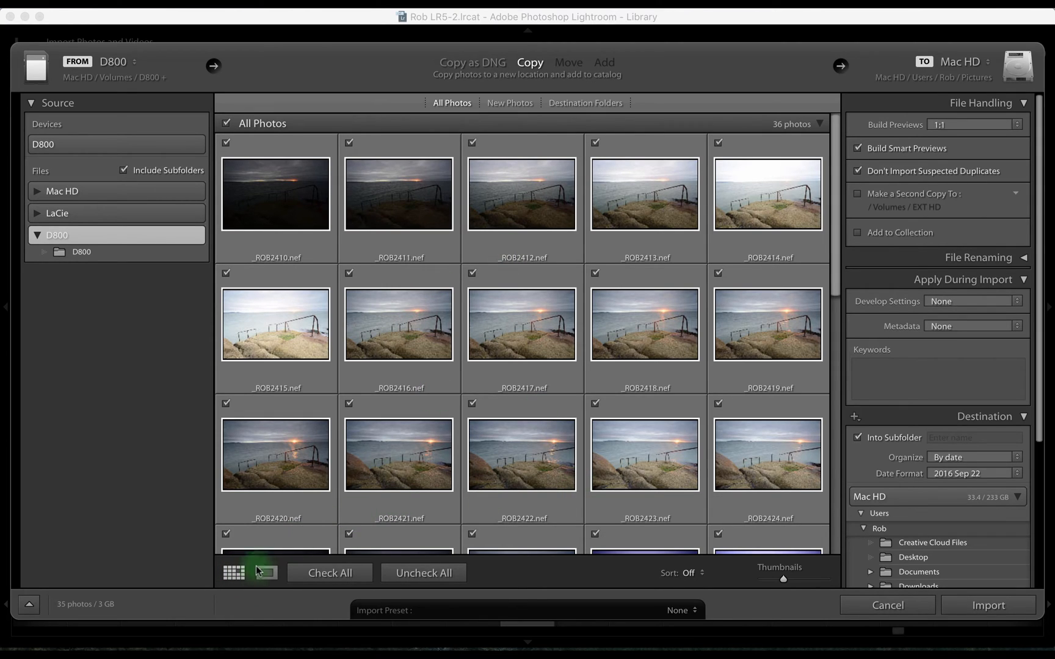
pyautogui.doubleClick(515, 322)
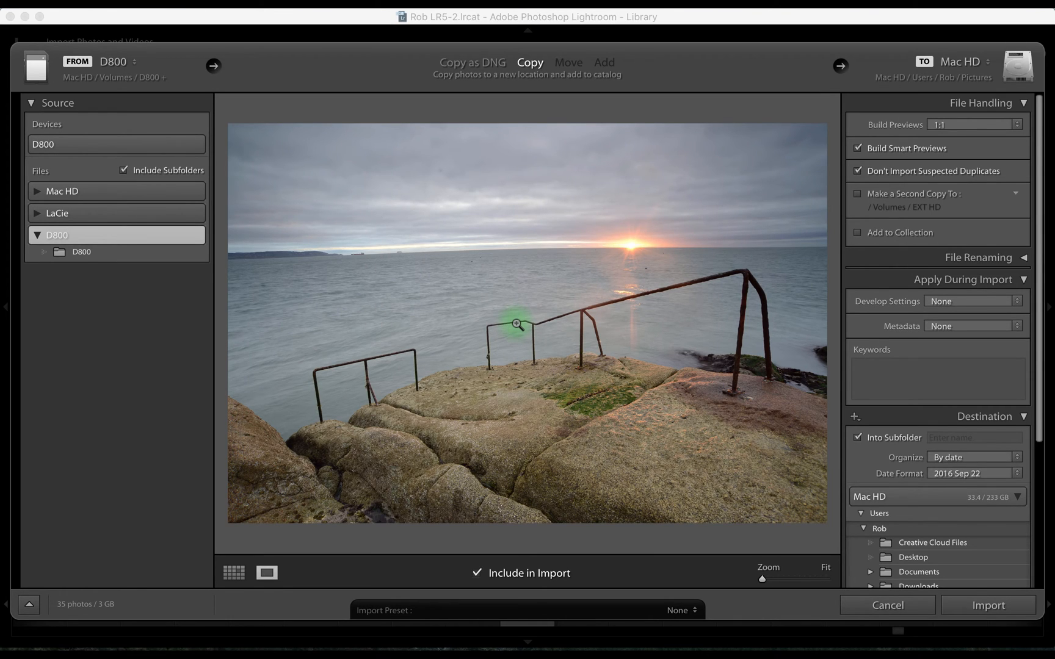
pyautogui.doubleClick(516, 324)
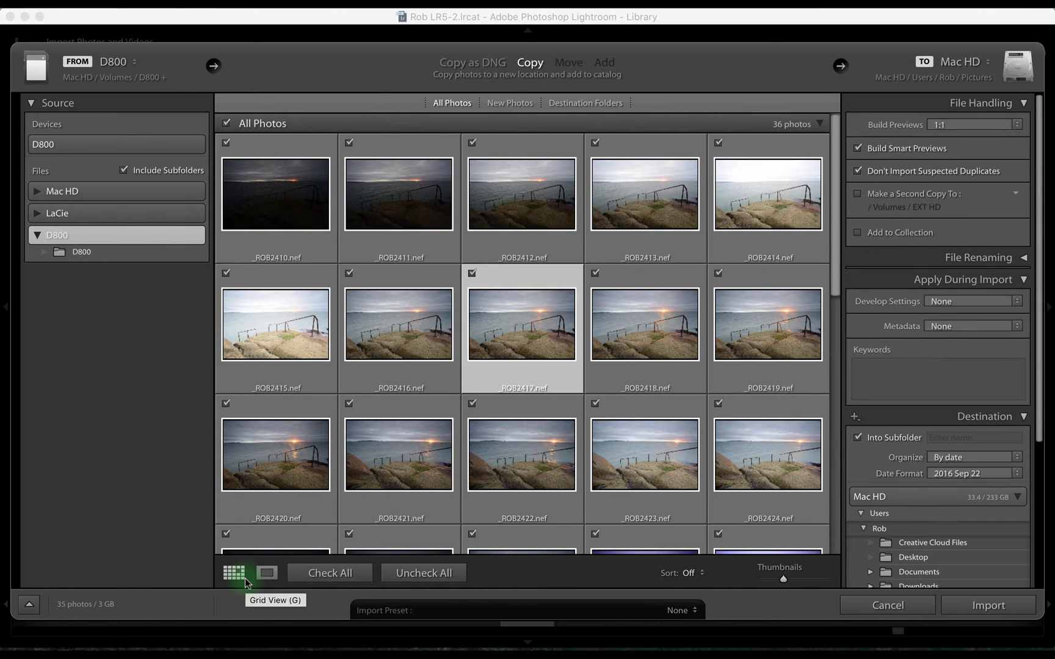
# - Review the sort orders offered for the thumbnails, leaving sorting off, and slightly reduce the thumbnail size
pyautogui.click(691, 575)
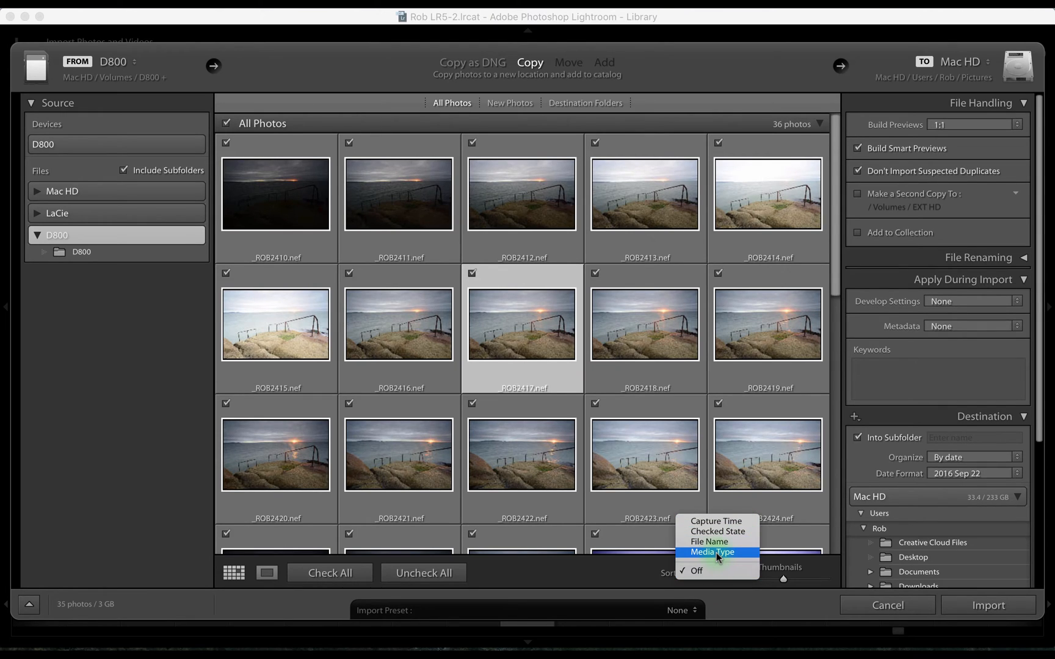
pyautogui.click(638, 573)
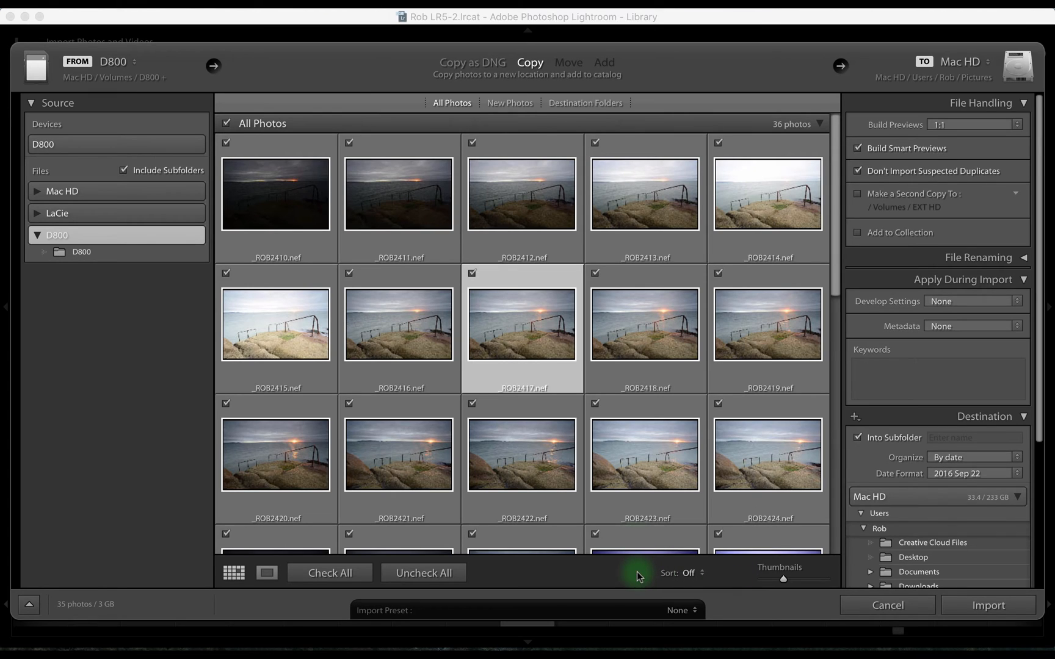
pyautogui.click(611, 438)
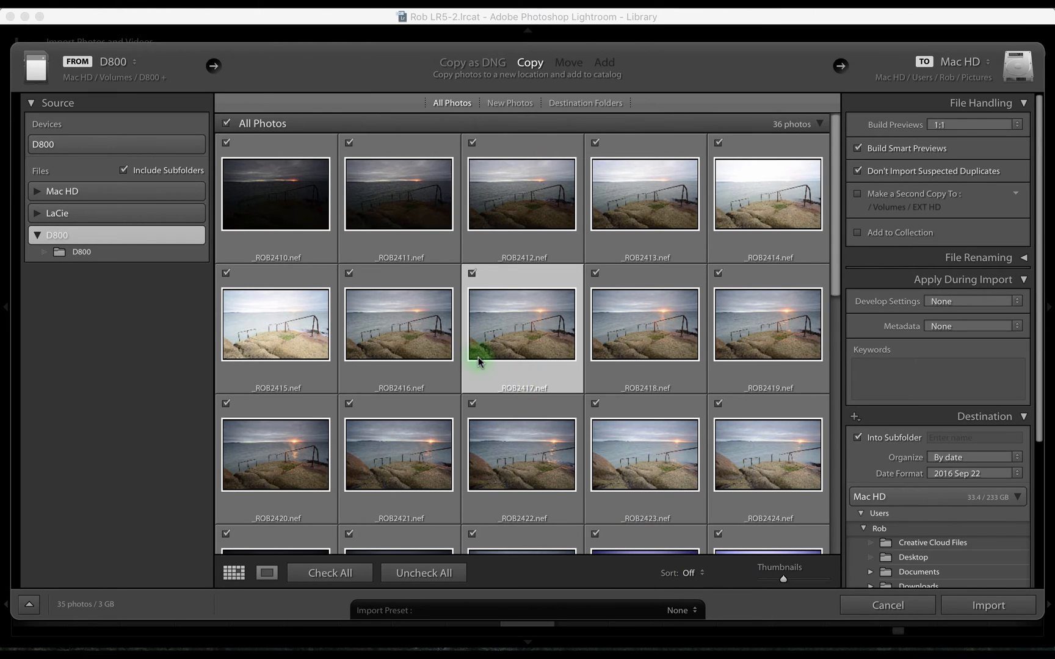
pyautogui.click(724, 357)
pyautogui.moveTo(783, 583)
pyautogui.mouseDown()
pyautogui.moveTo(760, 577)
pyautogui.moveTo(780, 583)
pyautogui.mouseUp()
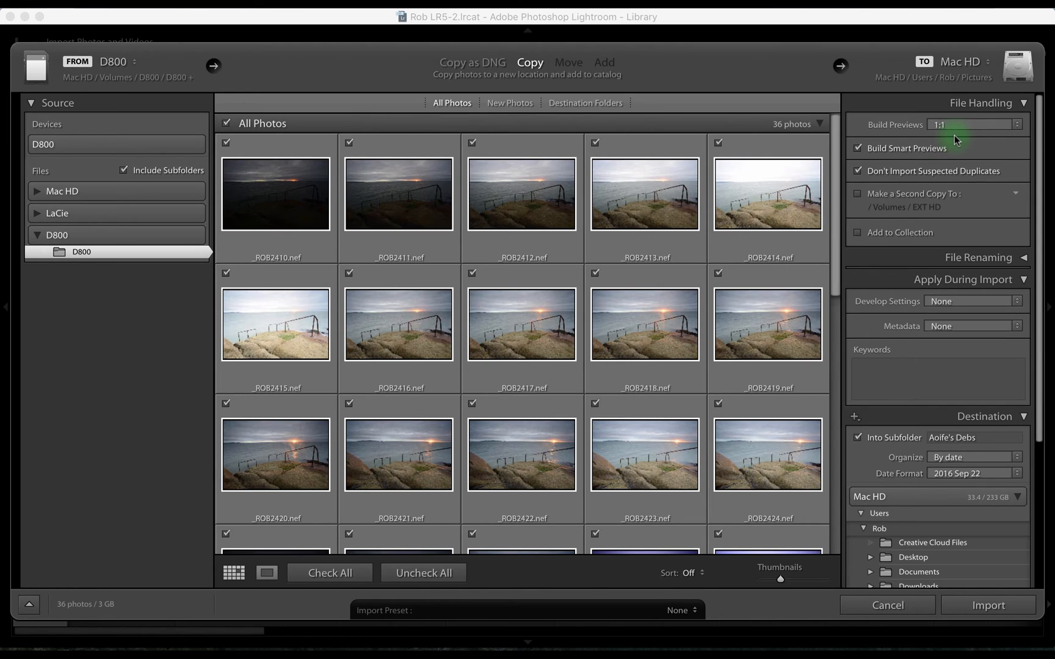
# - Review the preview types that can be built during import, keeping 1:1 selected
pyautogui.click(959, 127)
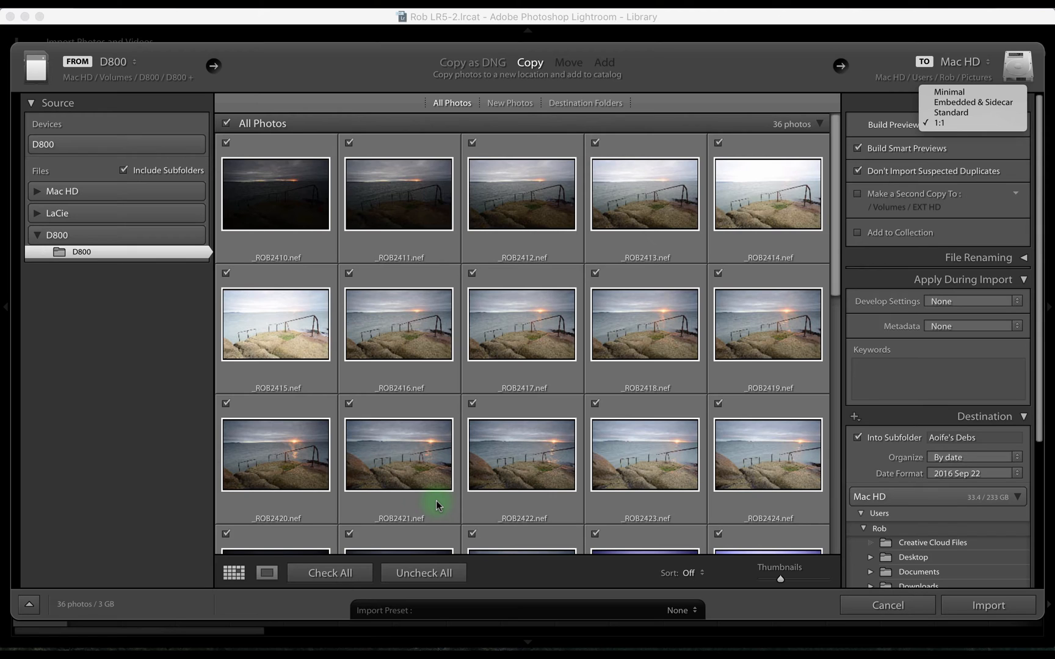
pyautogui.click(967, 125)
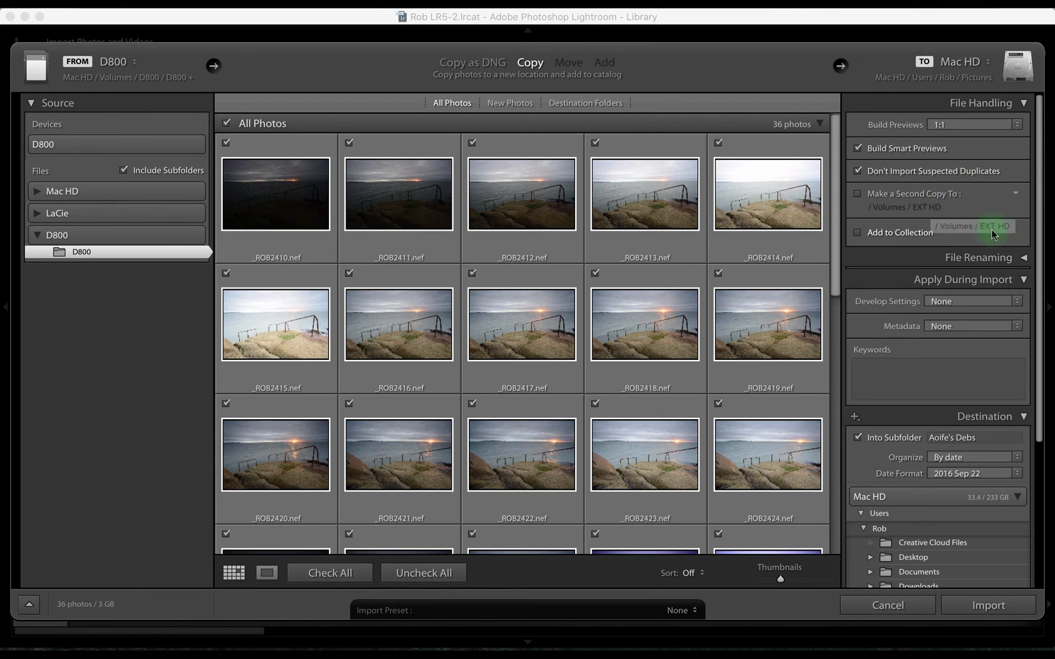
pyautogui.click(877, 376)
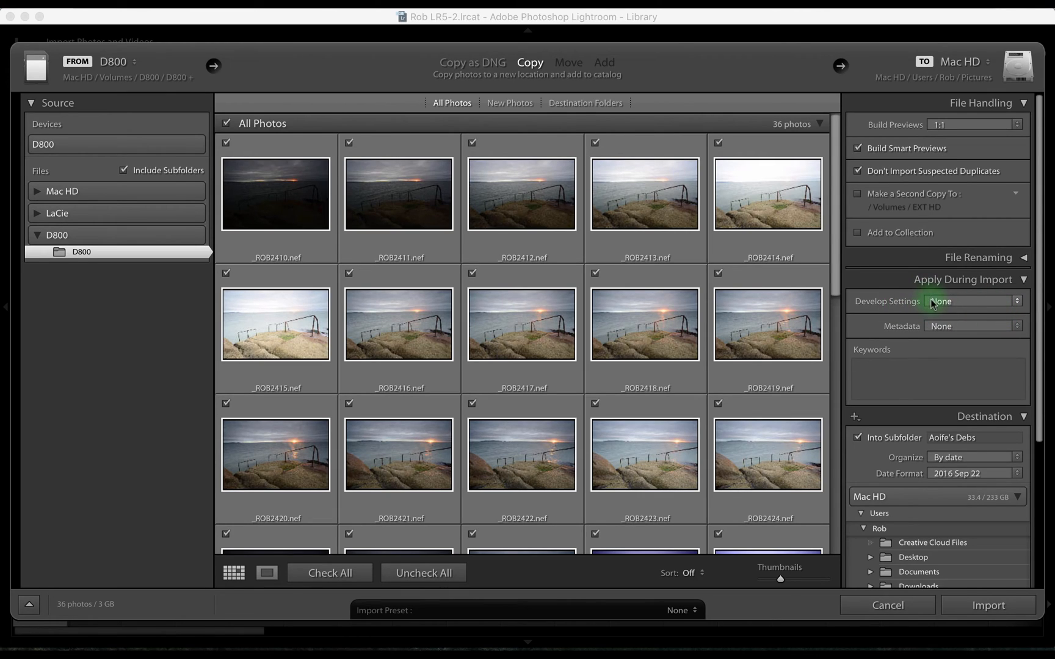
# - Try the Antique develop preset for the import and reset the develop settings to None
pyautogui.click(963, 306)
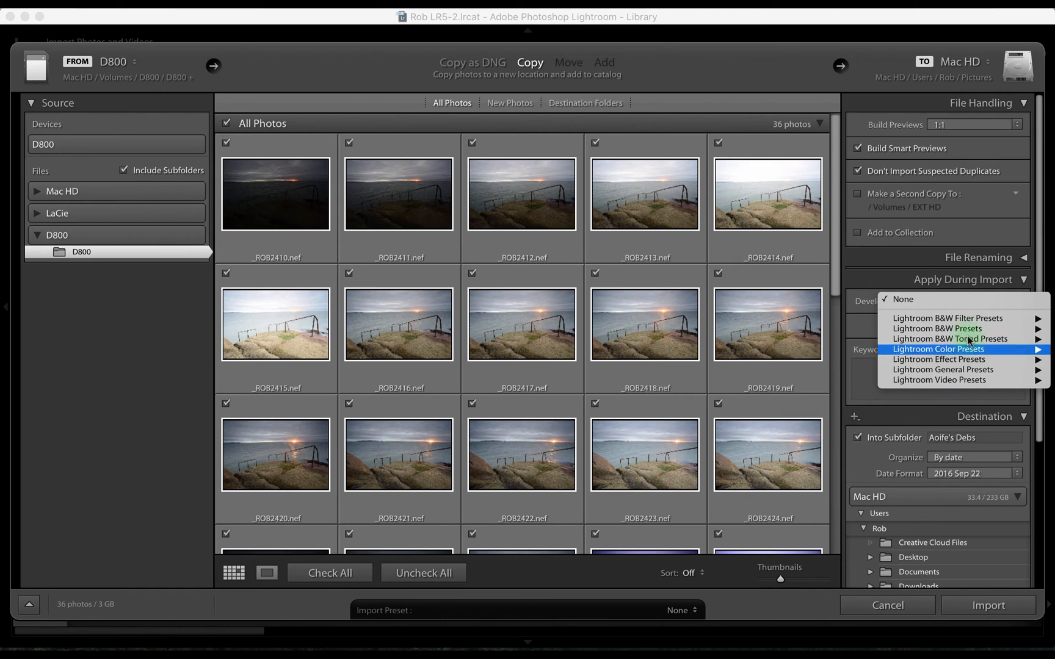
pyautogui.moveTo(970, 321)
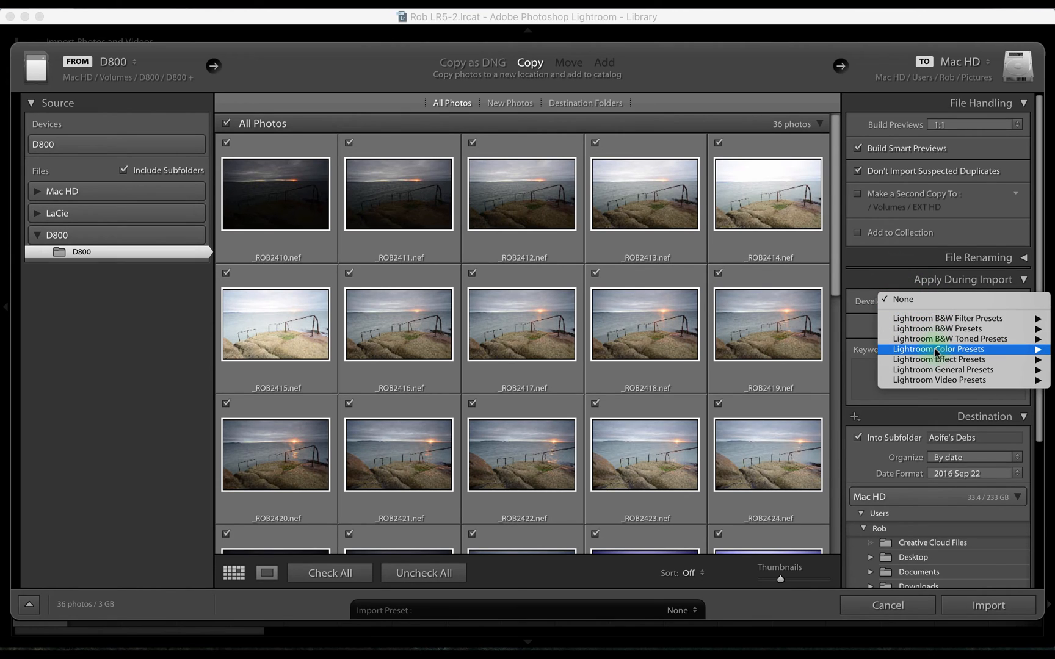
pyautogui.moveTo(934, 339)
pyautogui.click(836, 340)
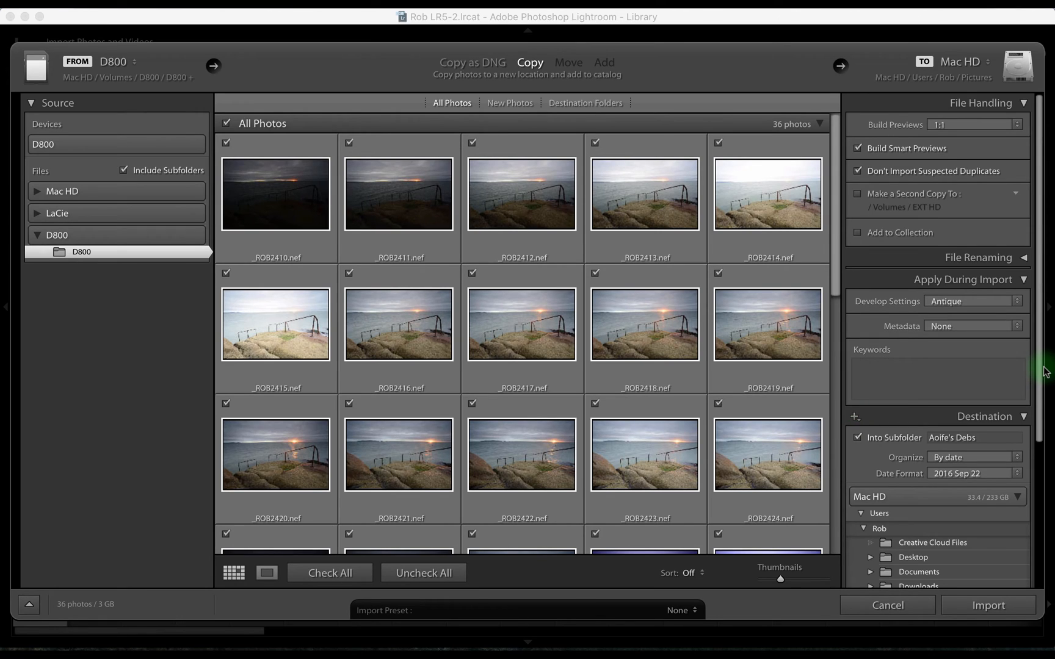
pyautogui.click(993, 301)
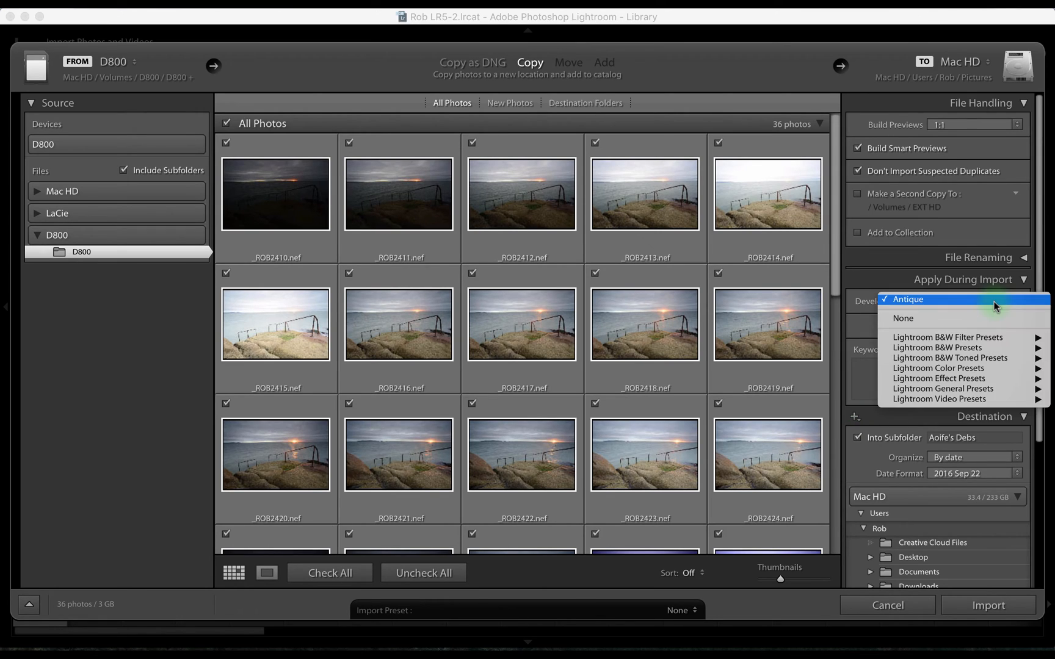
pyautogui.click(988, 315)
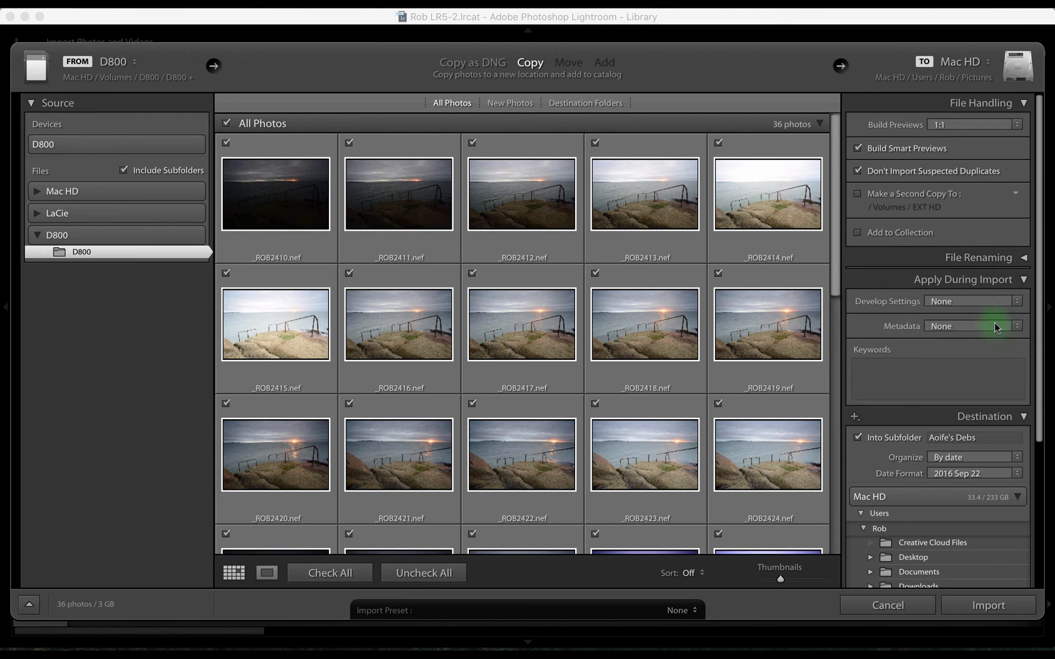
# - Apply the photographer's saved metadata preset to the photos during import
pyautogui.click(986, 327)
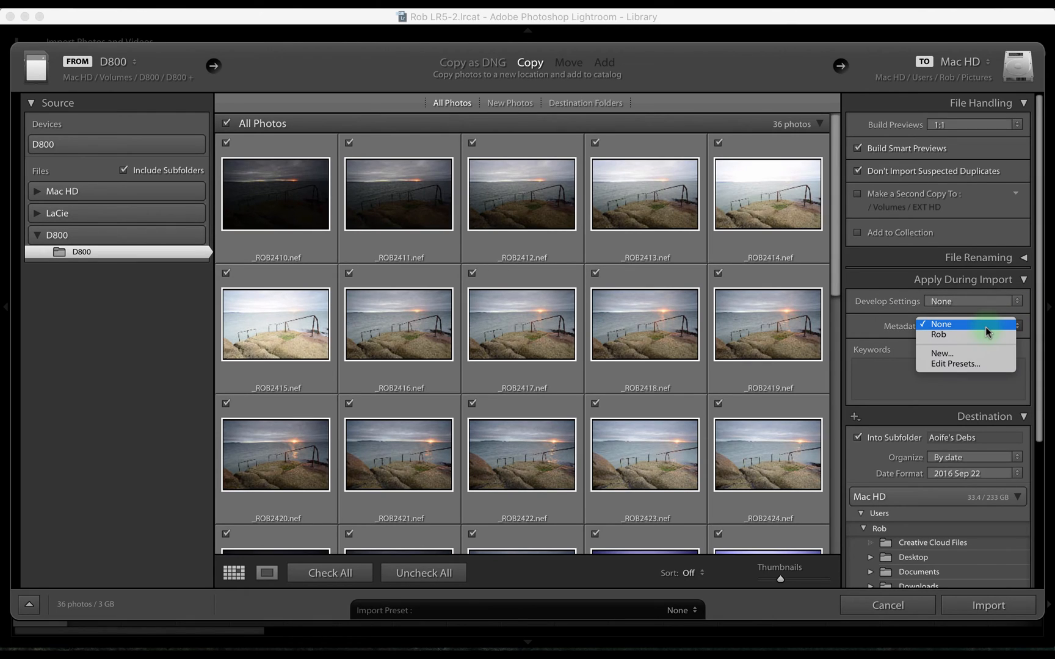
pyautogui.click(892, 326)
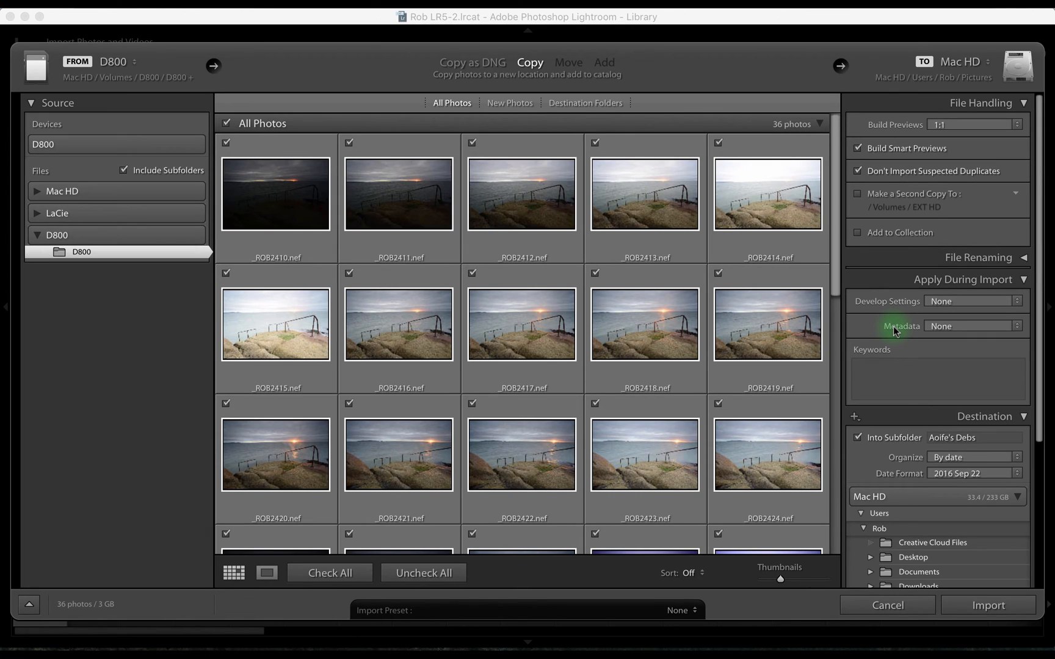
pyautogui.click(964, 330)
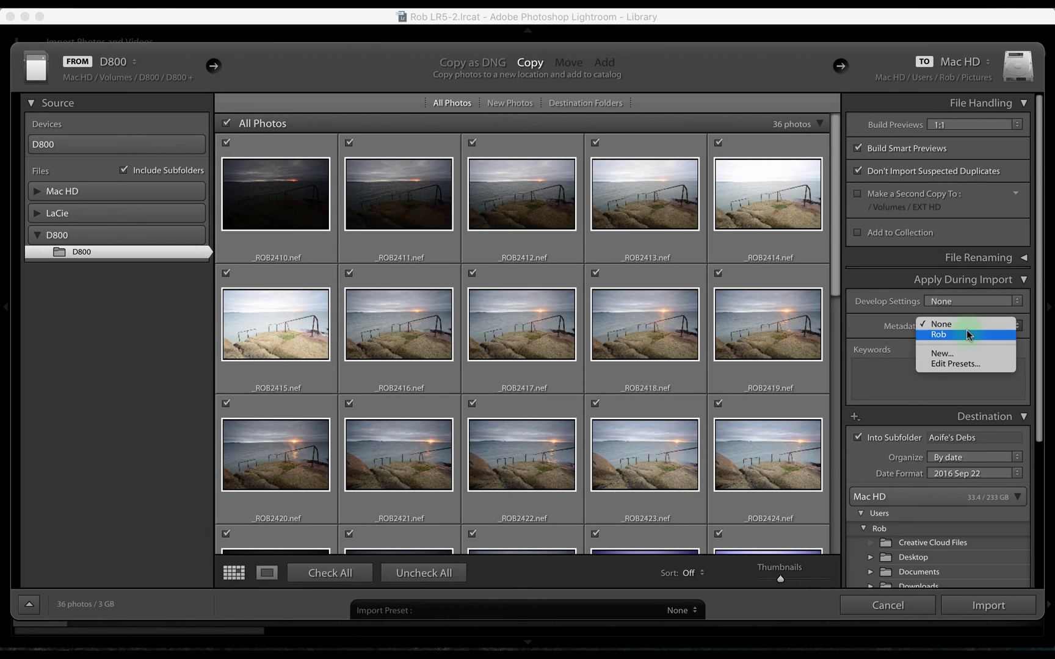
pyautogui.click(965, 335)
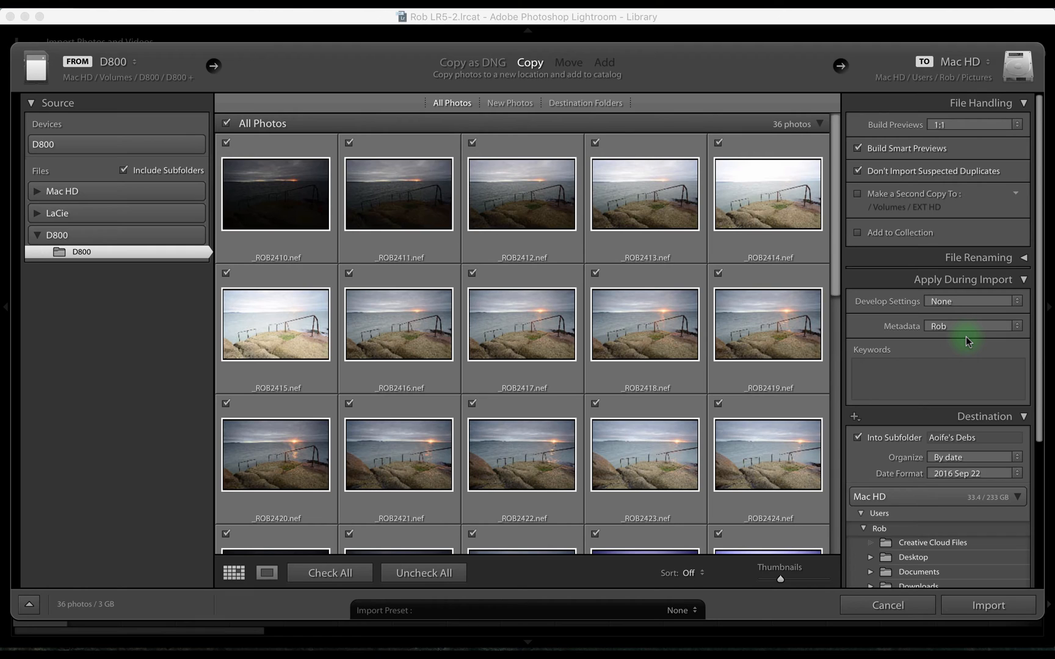
pyautogui.scroll(-3, 984, 379)
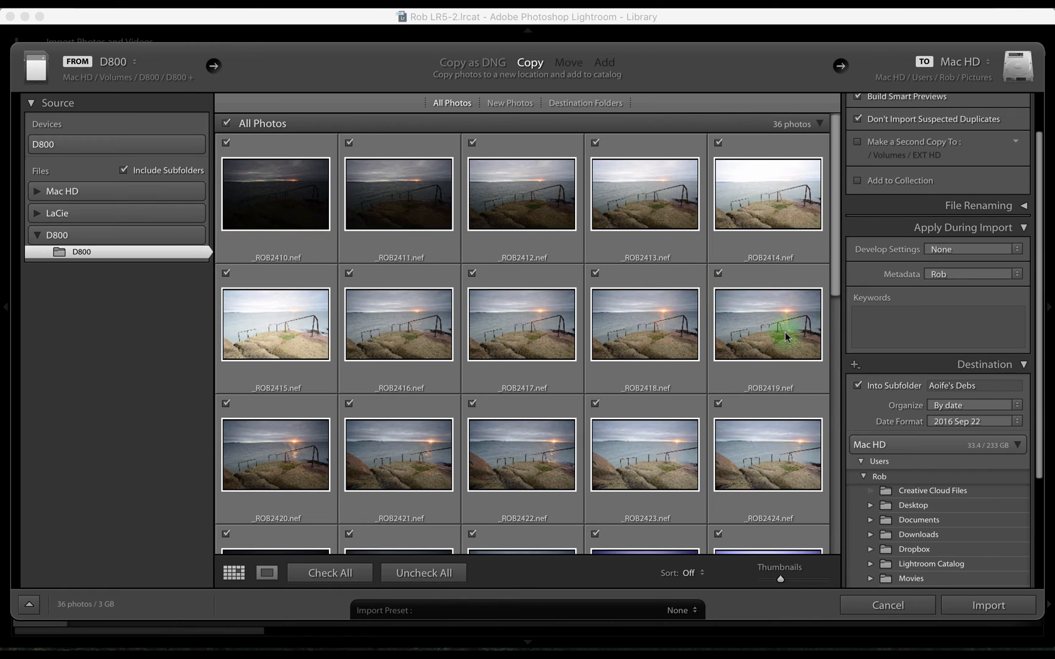
pyautogui.scroll(-3, 718, 384)
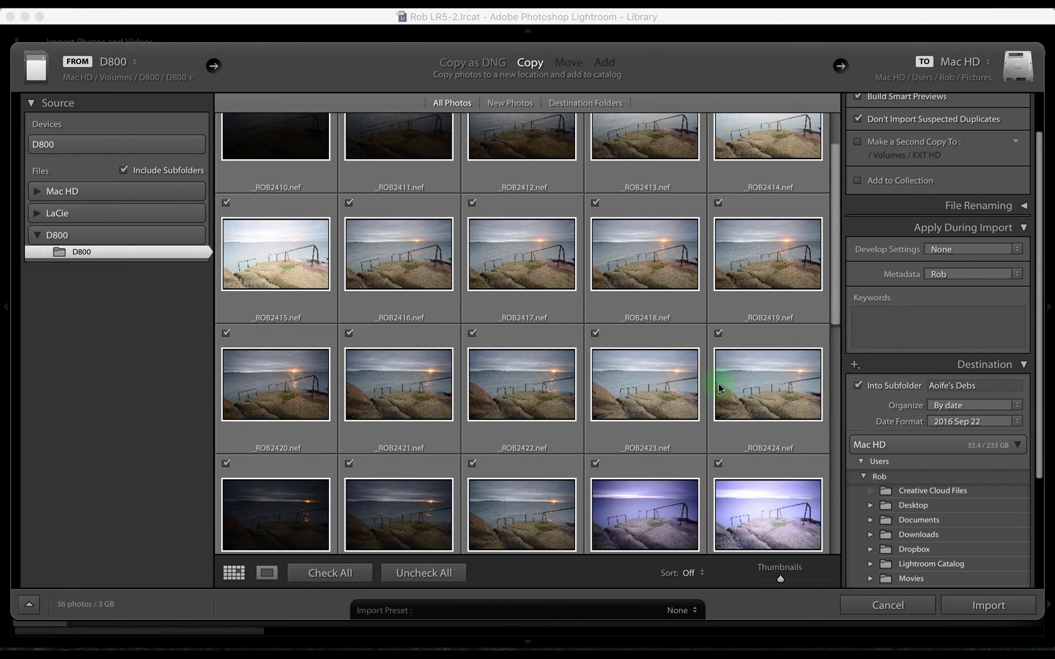
# - Look through all the photos on the card to judge which keywords apply, leaving the import keywords empty
pyautogui.click(877, 332)
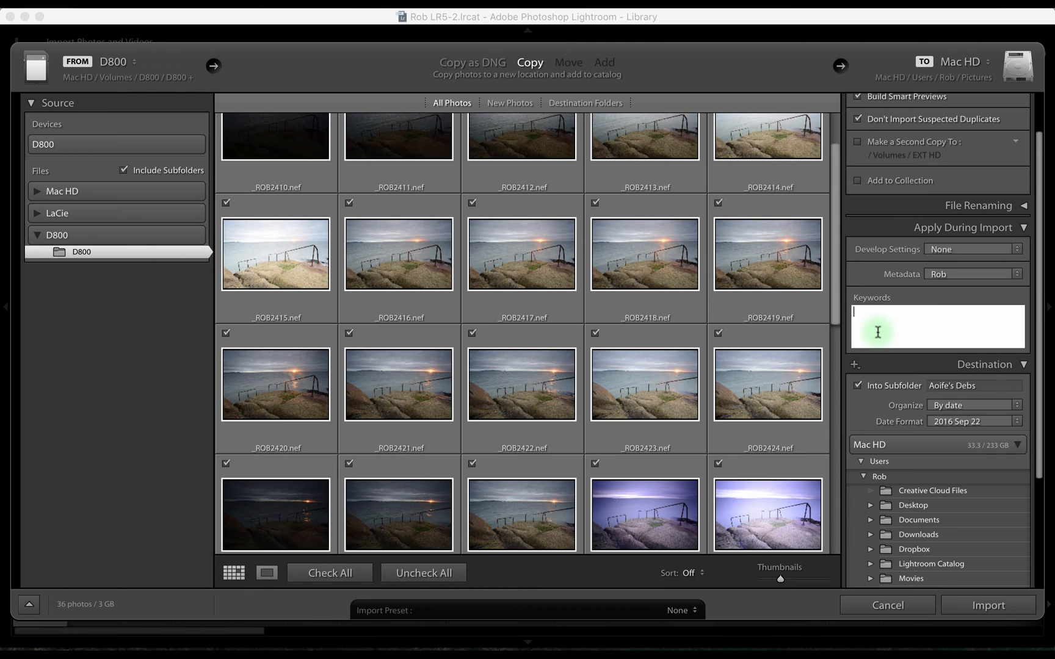
pyautogui.scroll(3, 878, 331)
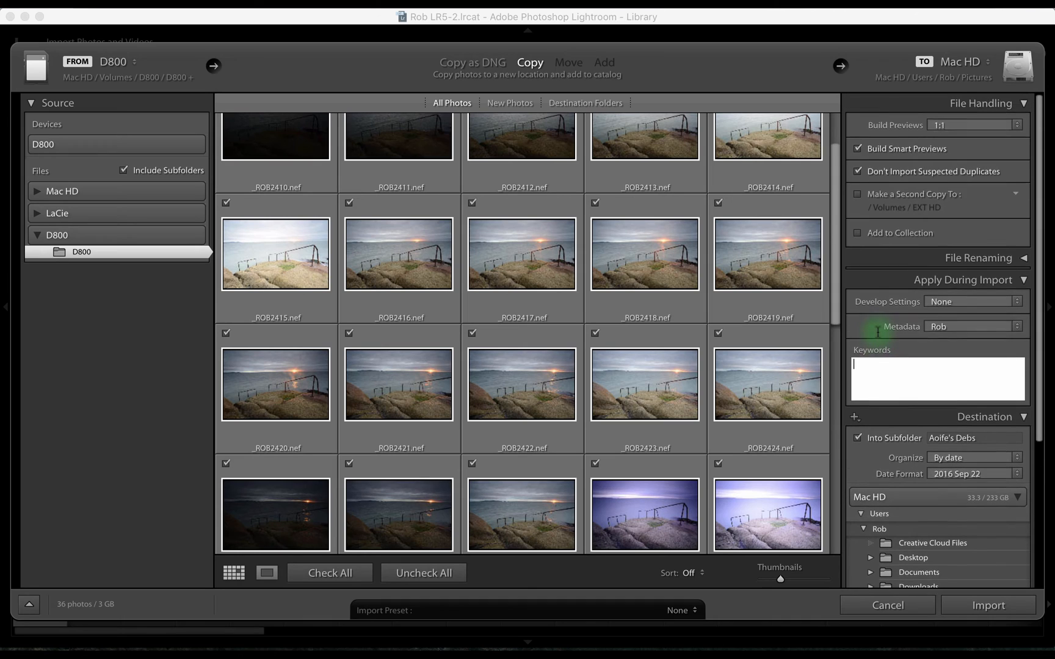
pyautogui.scroll(-1, 877, 334)
pyautogui.scroll(-5, 519, 162)
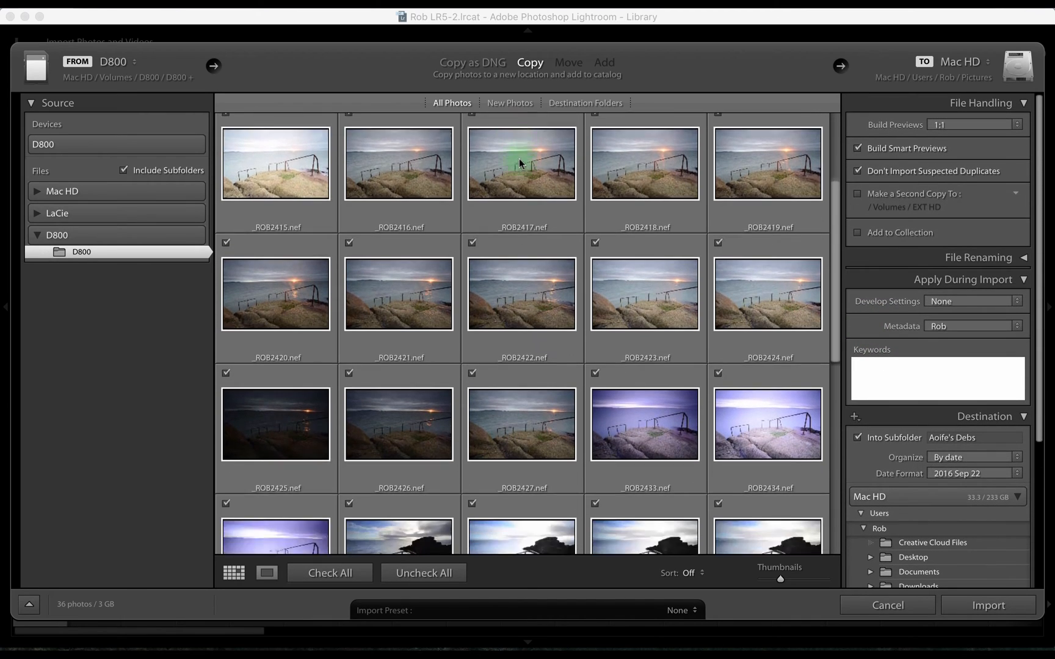
pyautogui.scroll(-5, 531, 335)
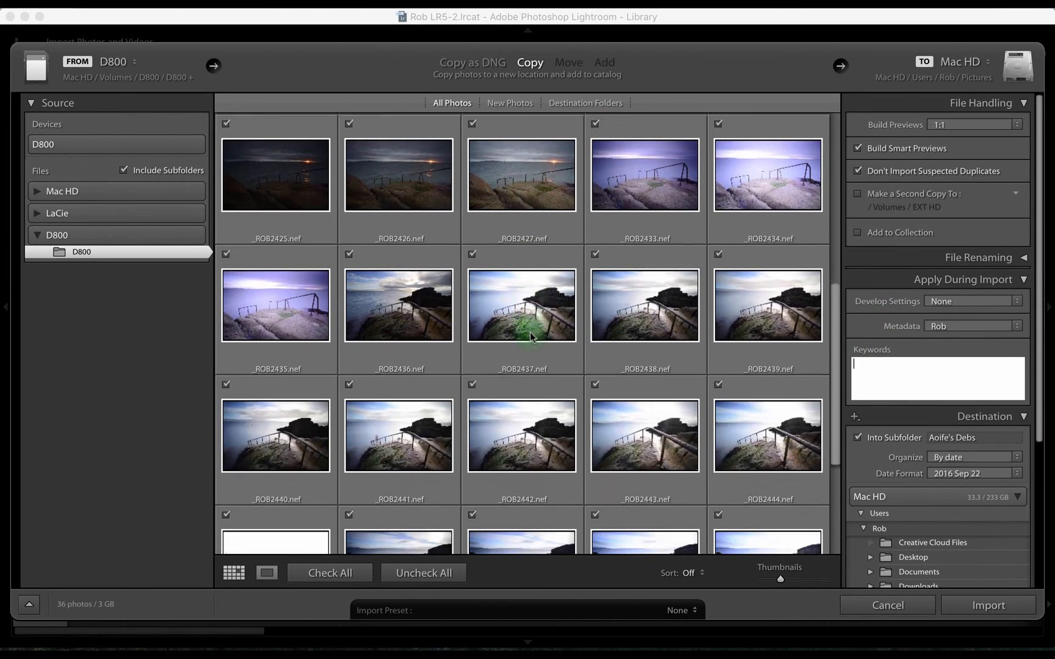
pyautogui.scroll(-6, 540, 299)
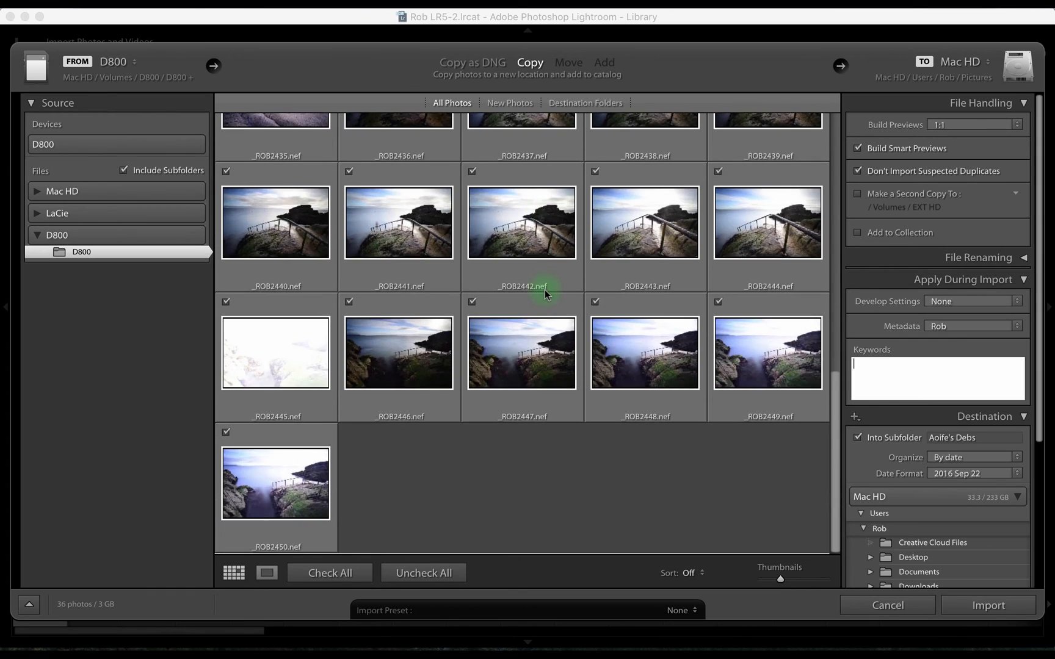
pyautogui.scroll(15, 282, 454)
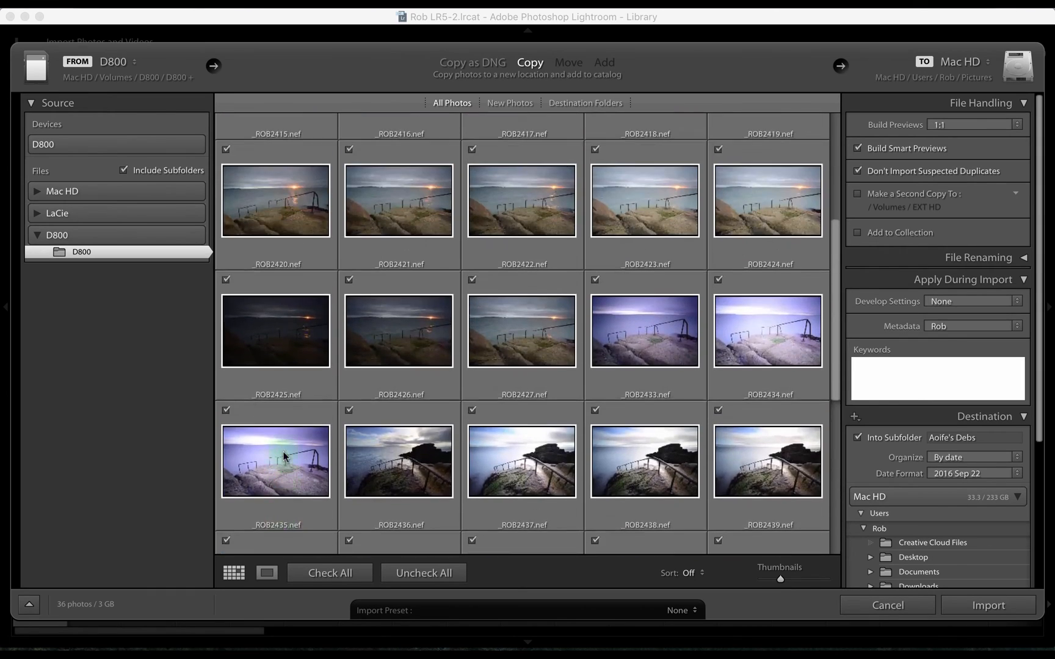
pyautogui.scroll(3, 282, 450)
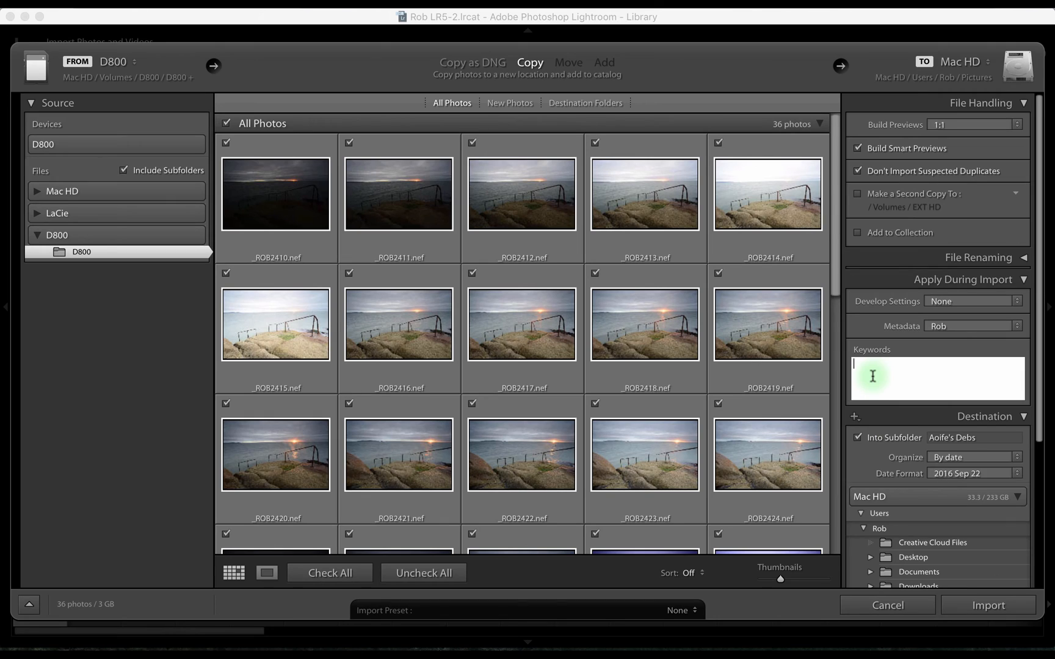
# - Choose the 2016 folder inside Photos on the LaCie drive as the import destination
pyautogui.scroll(-3, 924, 470)
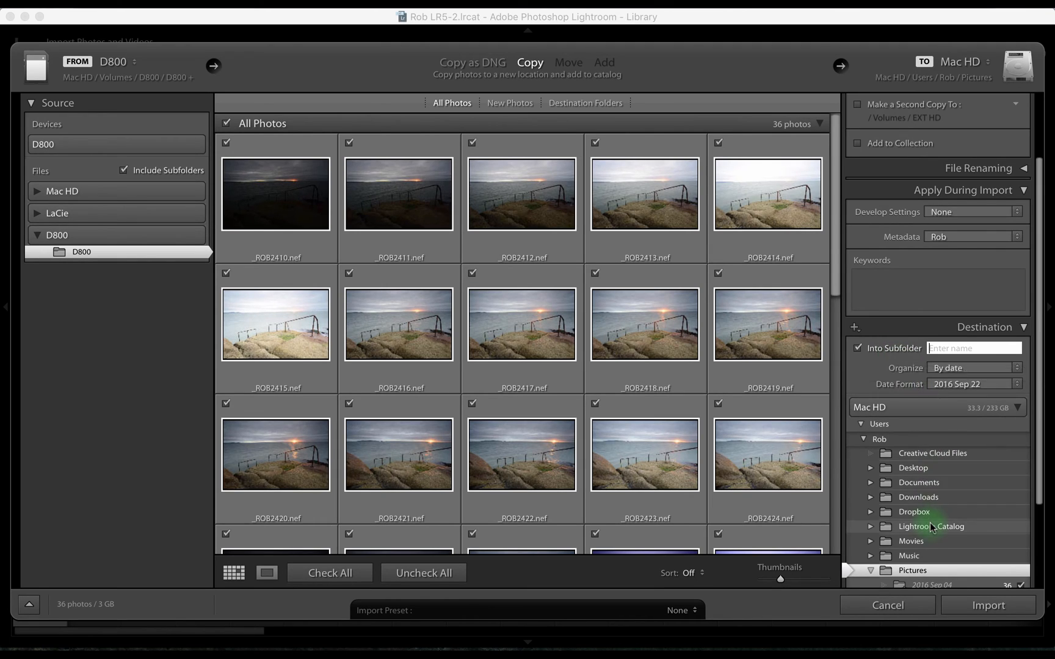
pyautogui.scroll(-3, 930, 522)
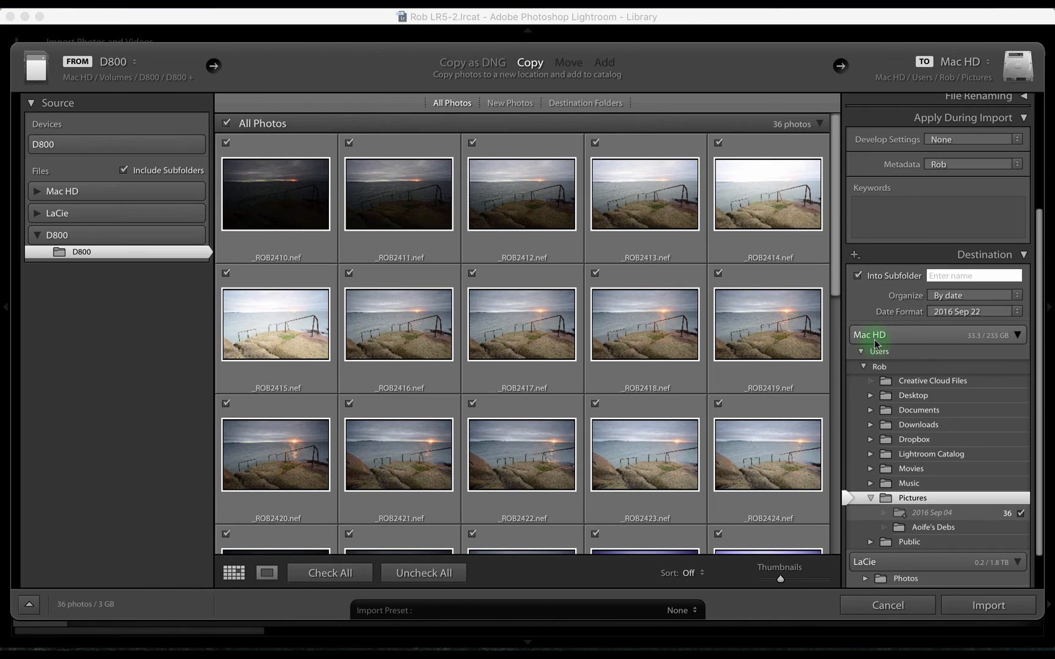
pyautogui.click(1018, 335)
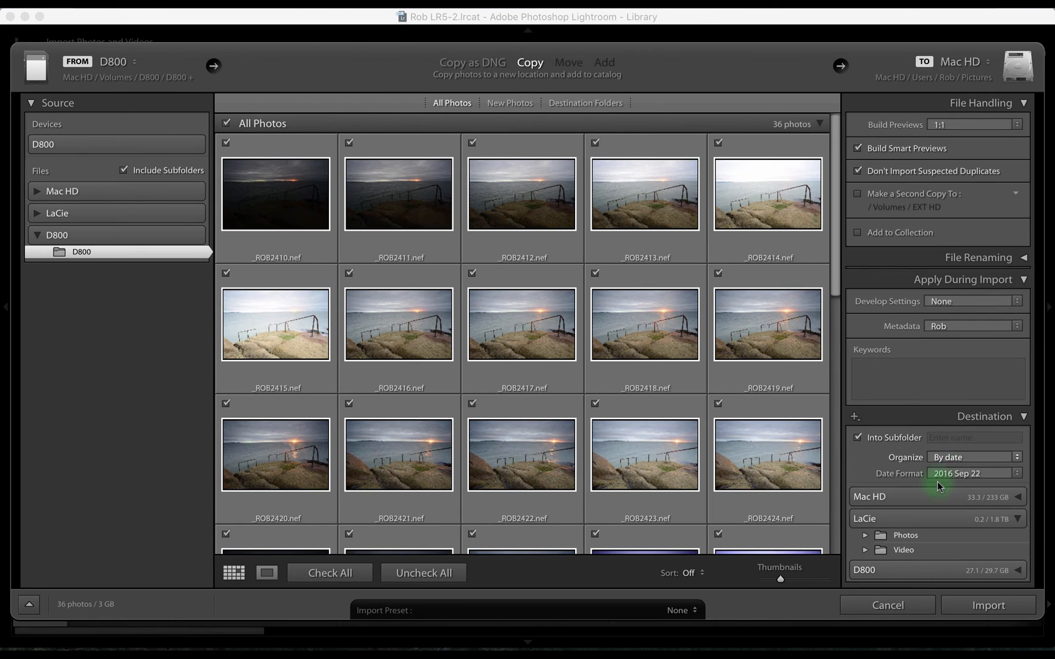
pyautogui.scroll(-1, 936, 484)
pyautogui.scroll(1, 936, 485)
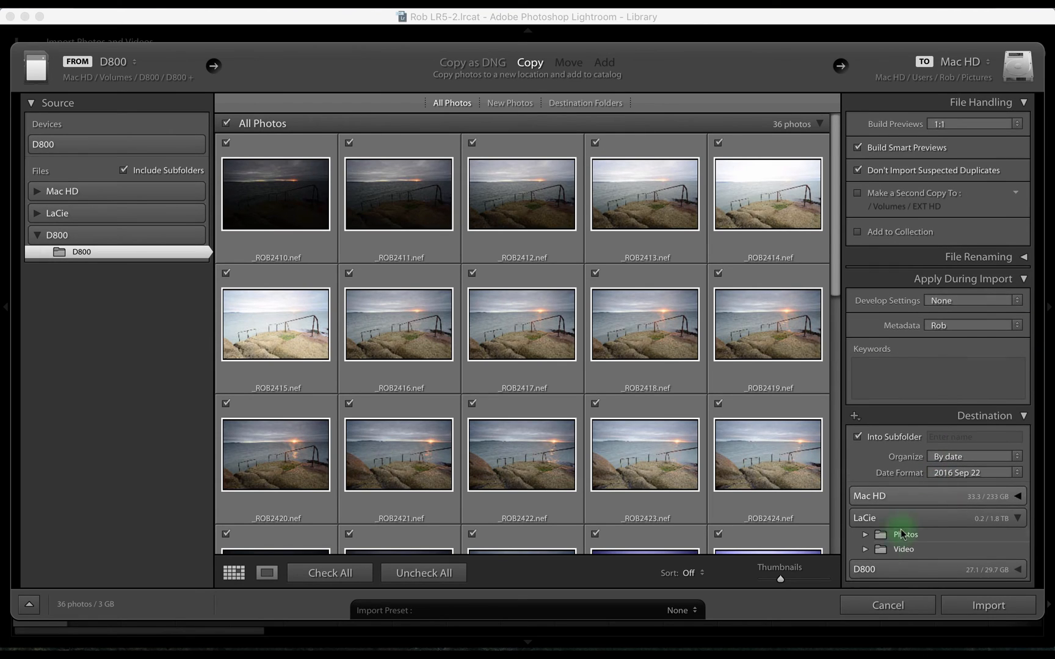
pyautogui.click(866, 538)
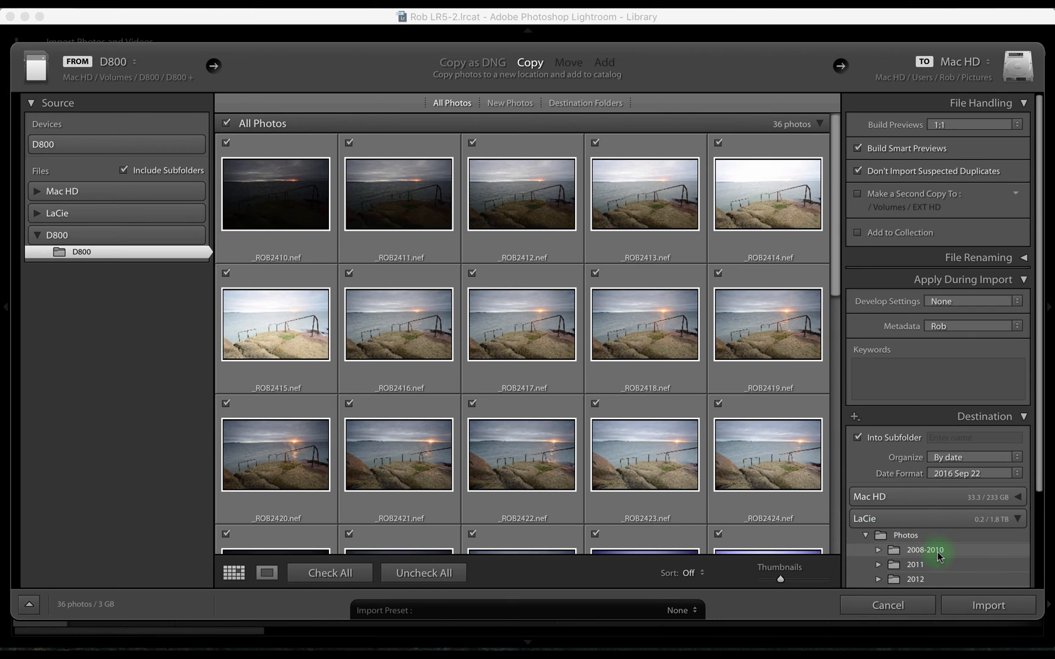
pyautogui.scroll(-3, 937, 552)
pyautogui.scroll(-2, 936, 552)
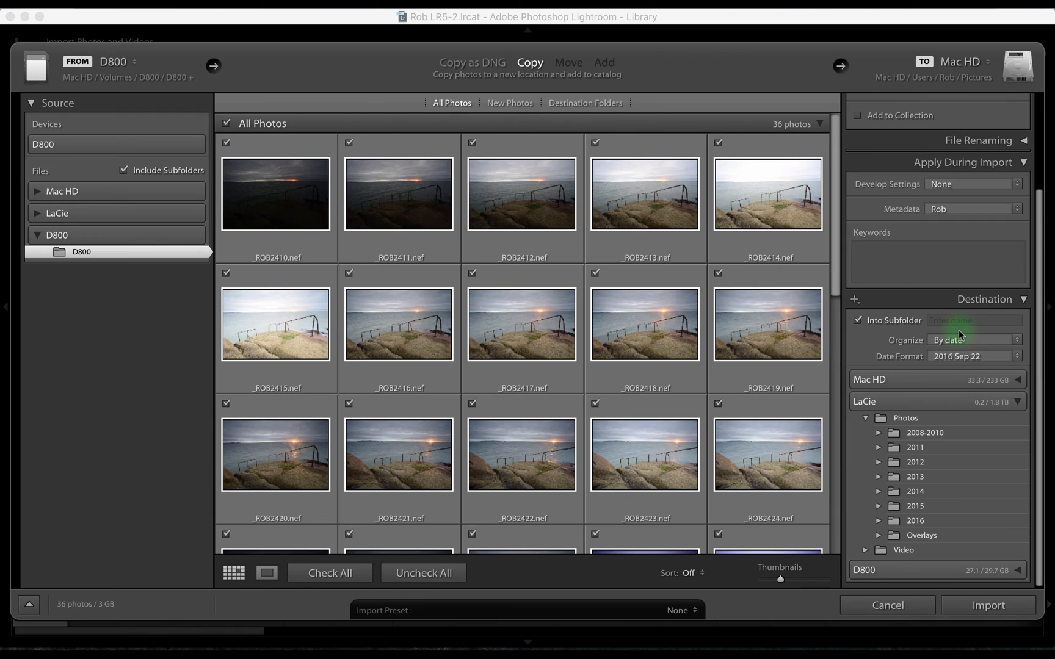
pyautogui.click(935, 521)
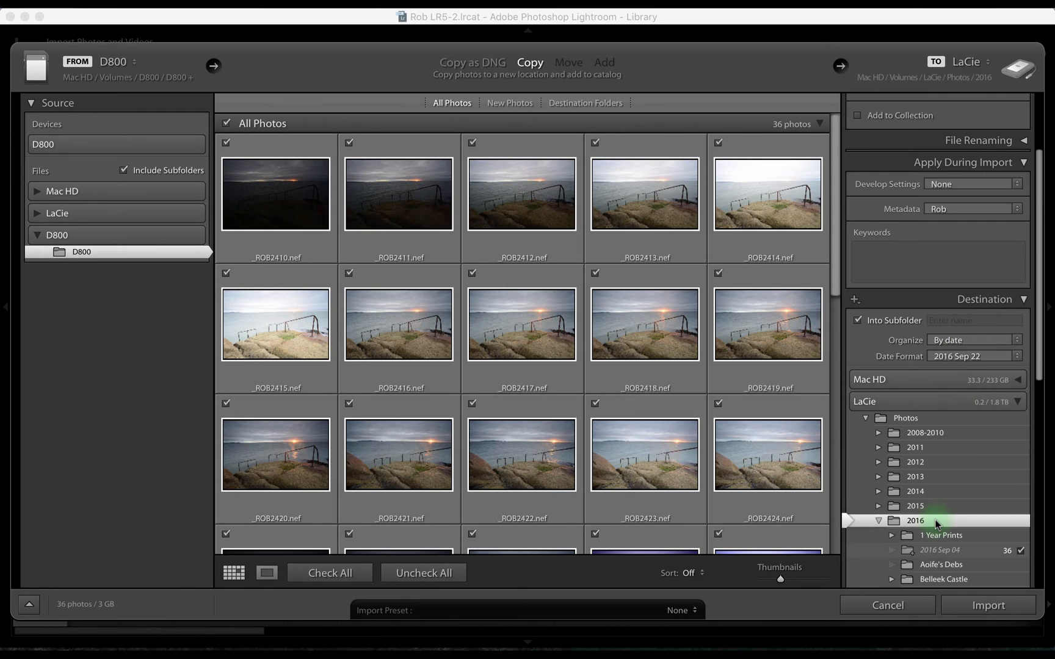
# - Name the destination subfolder for the imported photos 40 Foot
pyautogui.click(959, 319)
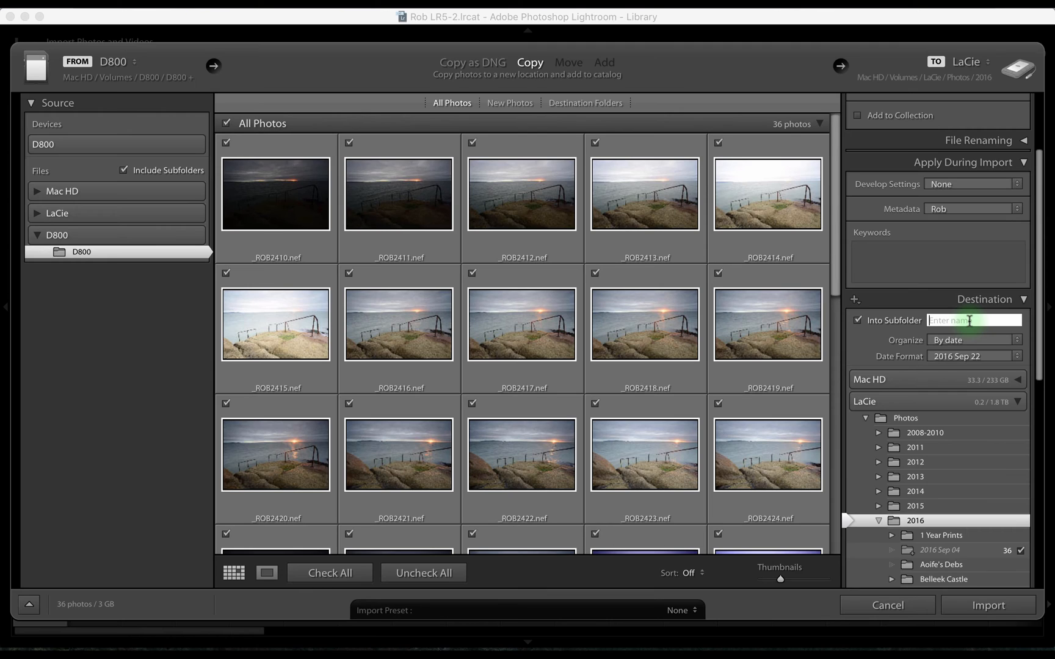
pyautogui.write('40')
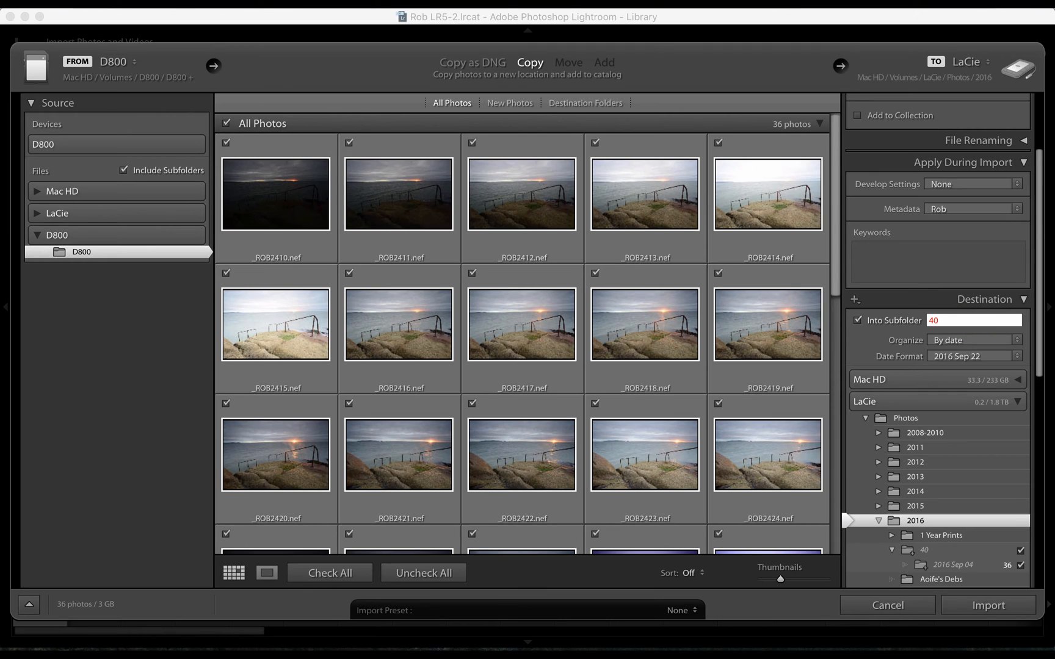
pyautogui.write(' Foot')
# - Try organizing the imported photos into one folder and return the organization to By date
pyautogui.click(971, 340)
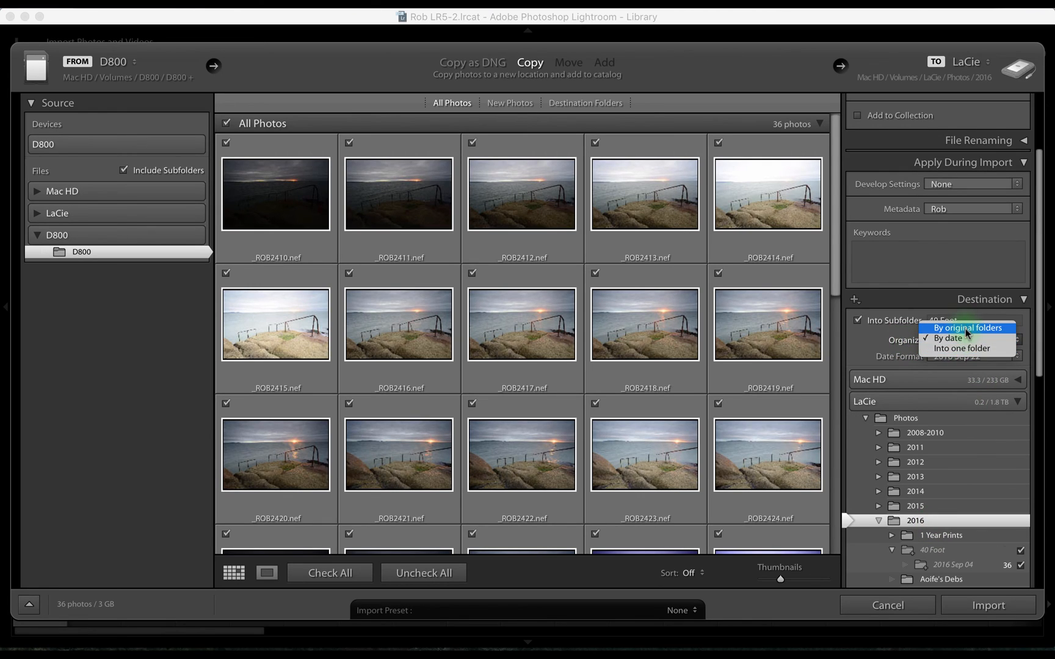
pyautogui.click(968, 352)
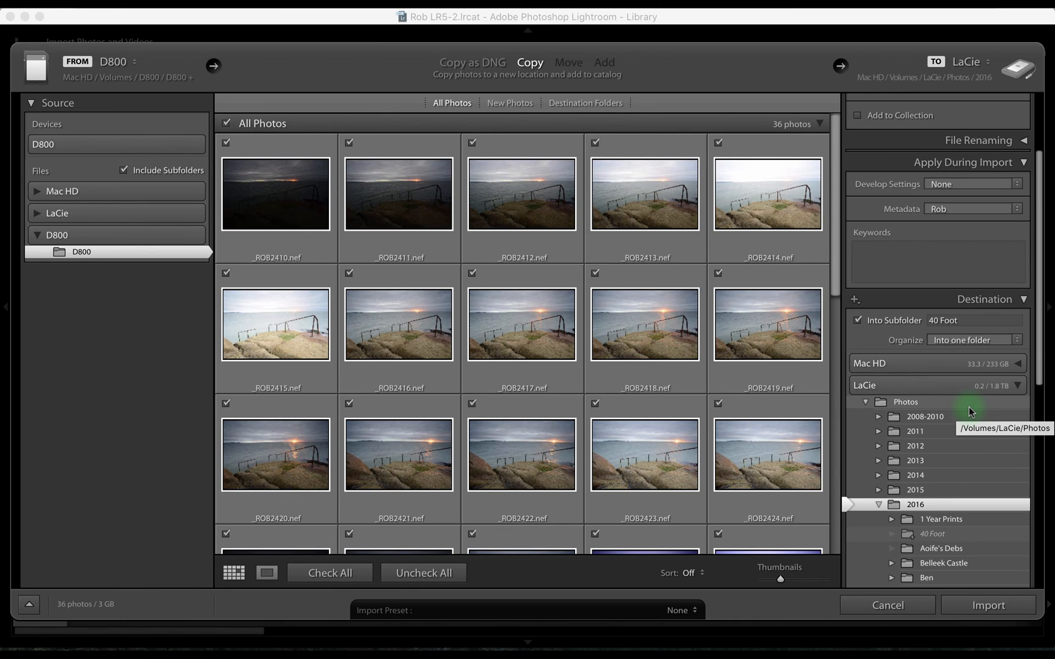
pyautogui.click(989, 338)
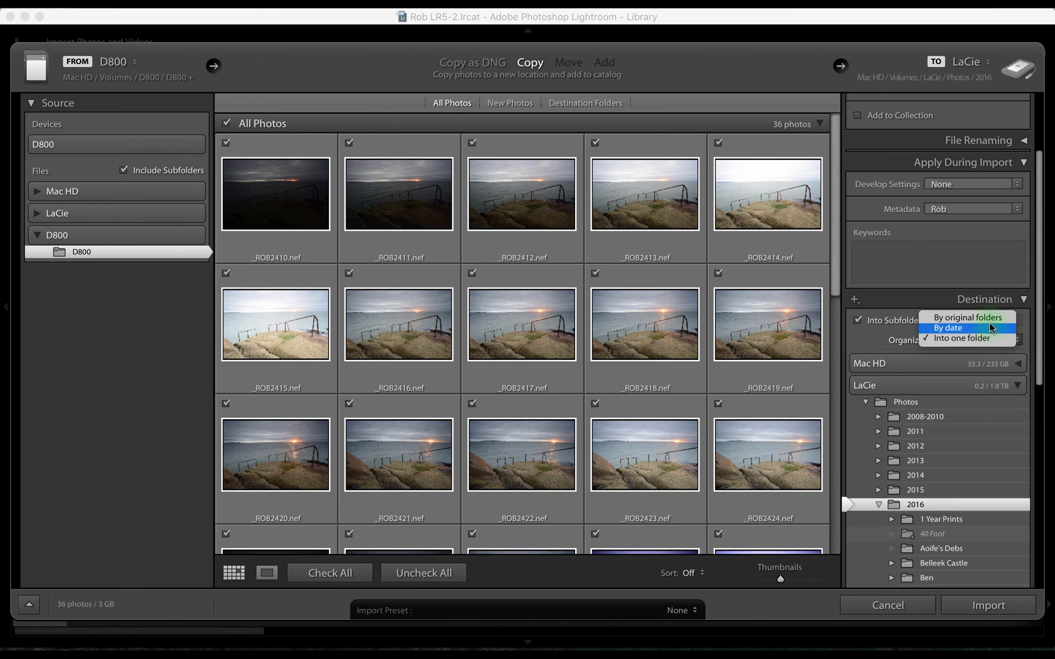
pyautogui.click(989, 328)
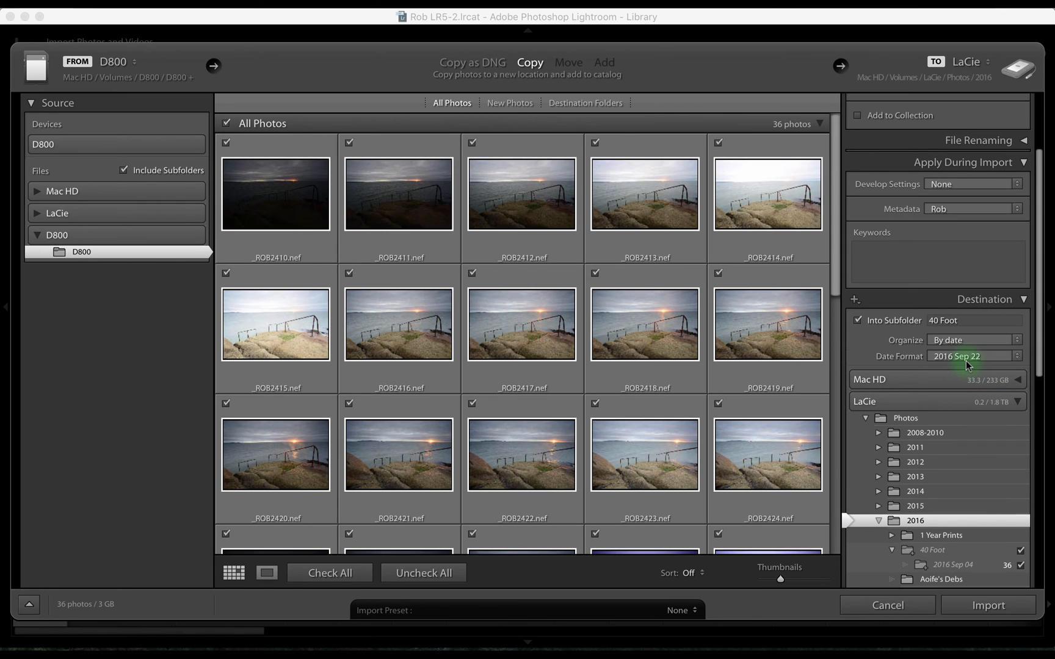
# - Check the destination folder structure and import settings, and import all the checked photos
pyautogui.scroll(-5, 931, 433)
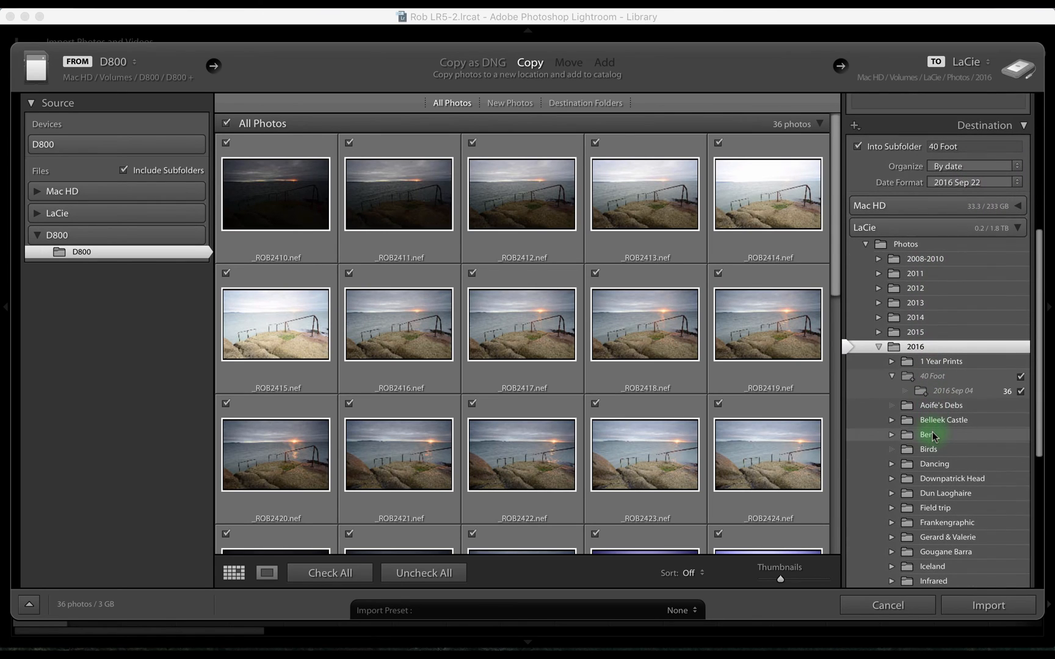
pyautogui.scroll(-1, 940, 438)
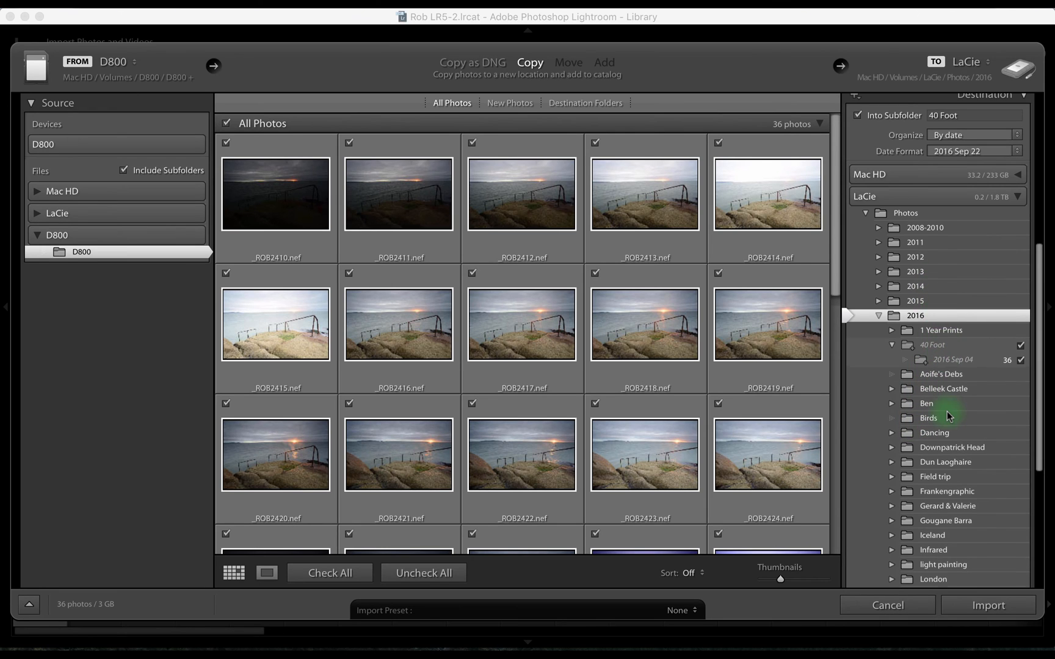
pyautogui.scroll(-5, 946, 411)
pyautogui.scroll(15, 947, 411)
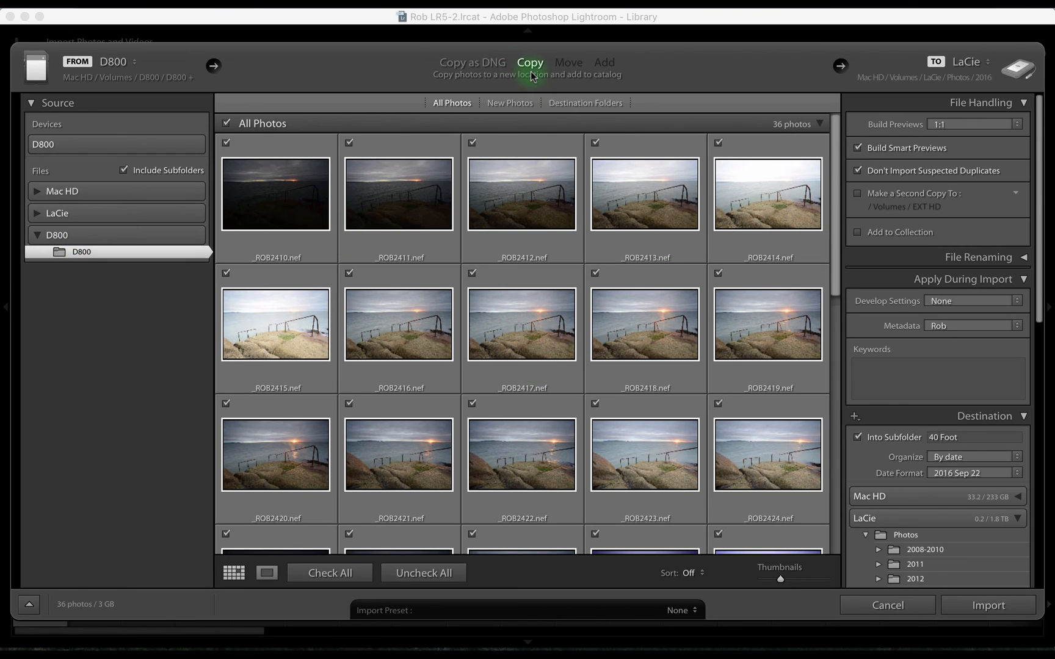
pyautogui.scroll(-10, 973, 263)
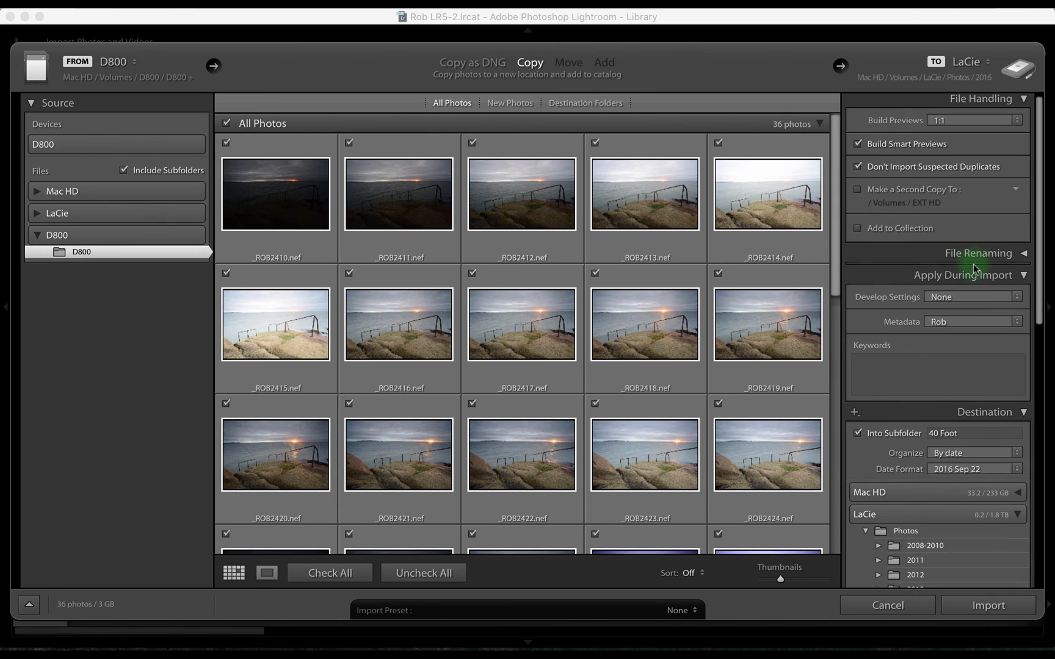
pyautogui.scroll(-1, 973, 263)
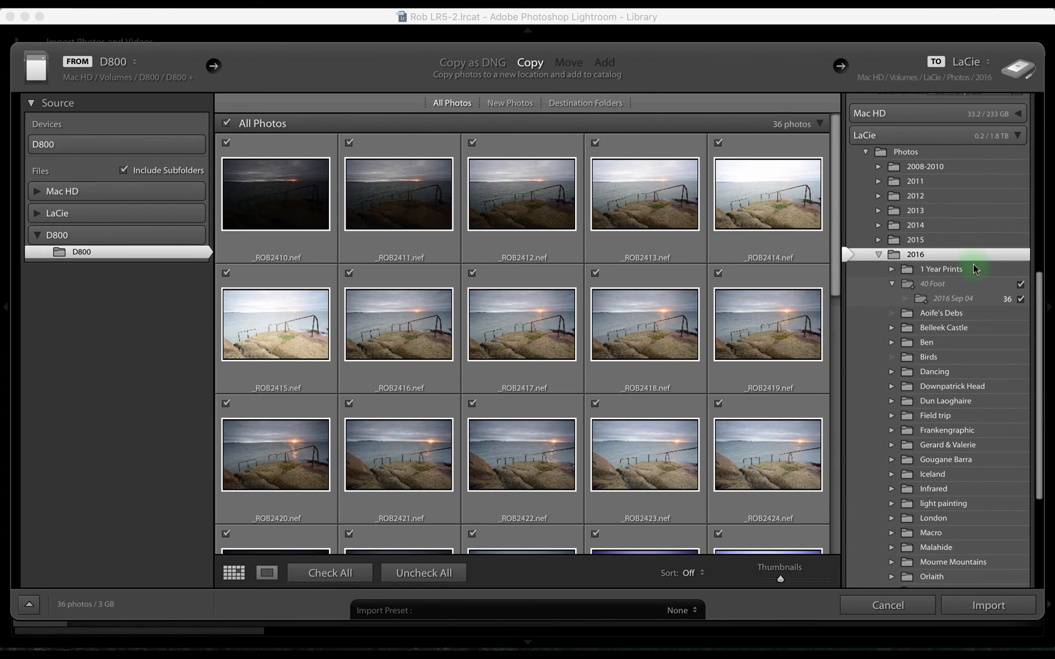
pyautogui.click(1005, 605)
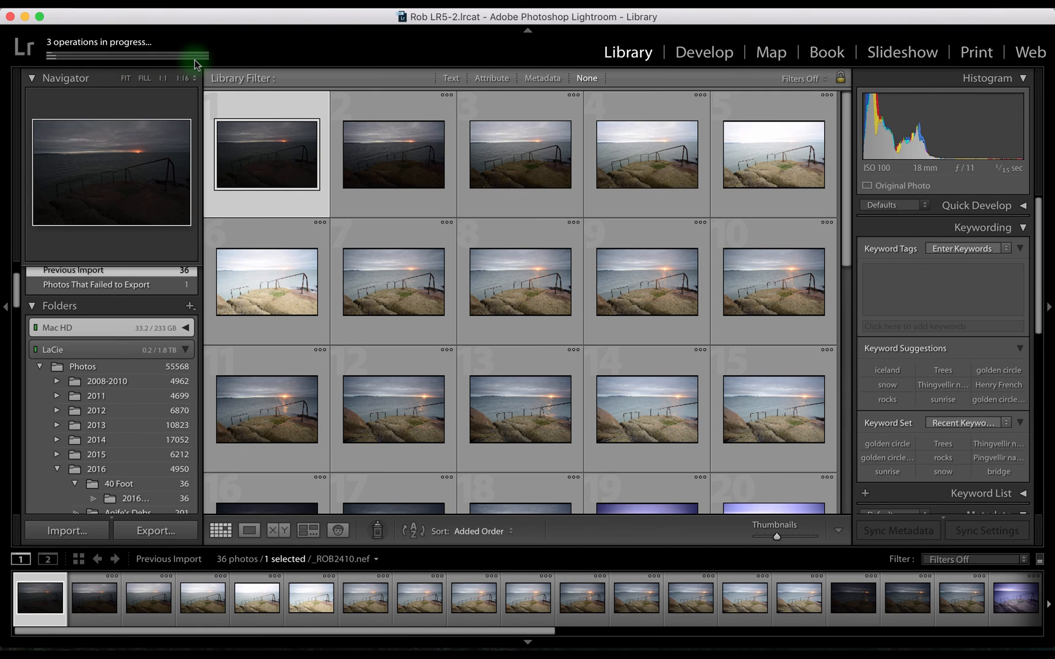
# - Review the background operations in progress and cancel the building of the search index
pyautogui.click(218, 54)
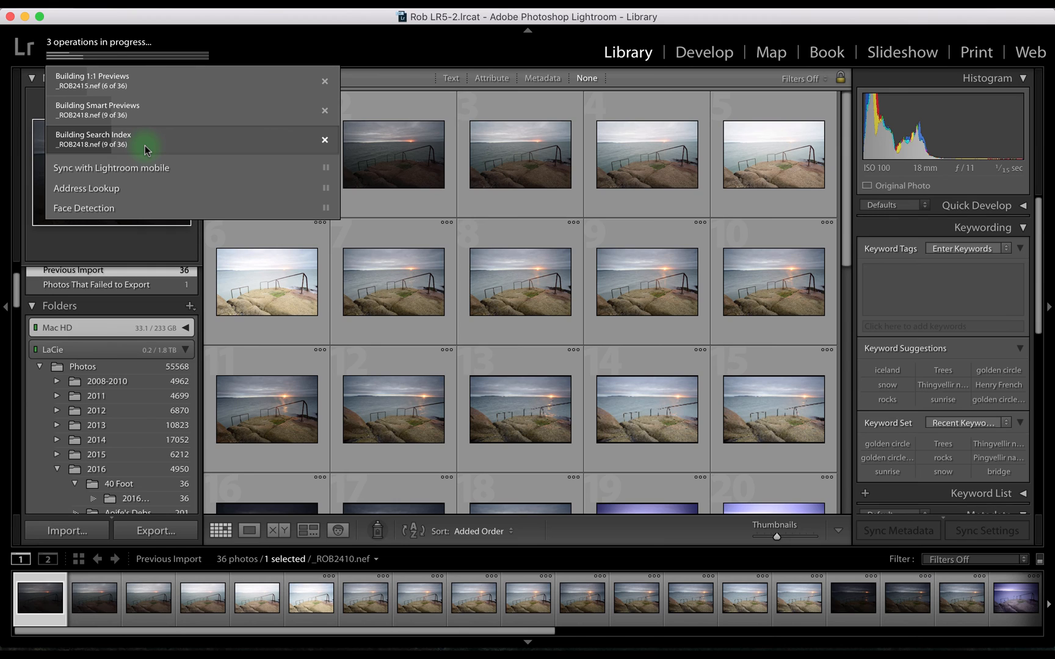
pyautogui.click(322, 141)
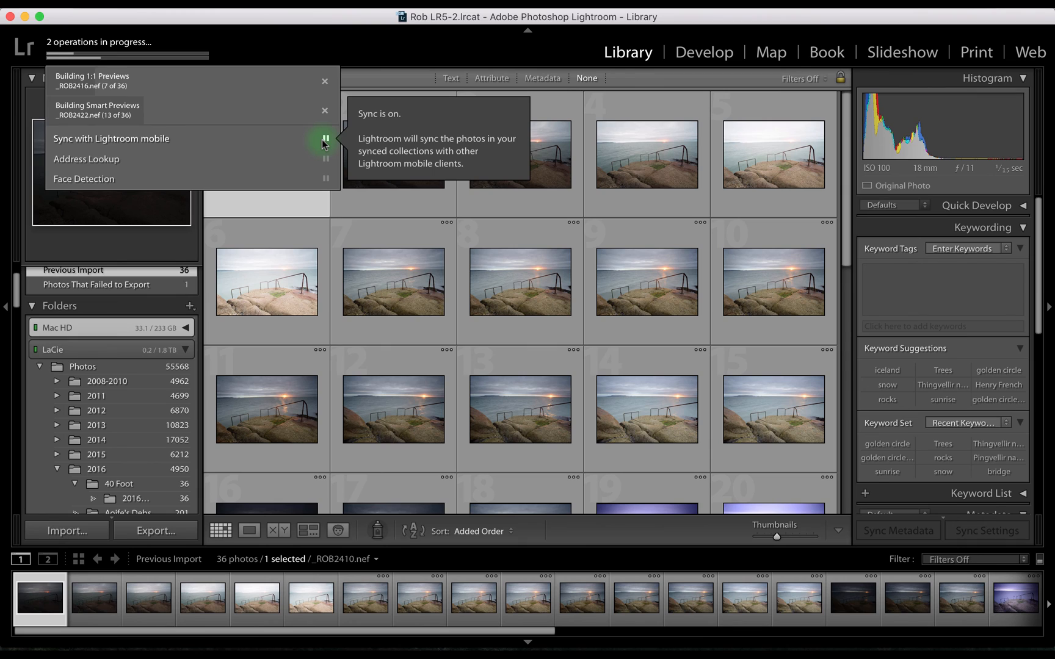
pyautogui.click(325, 51)
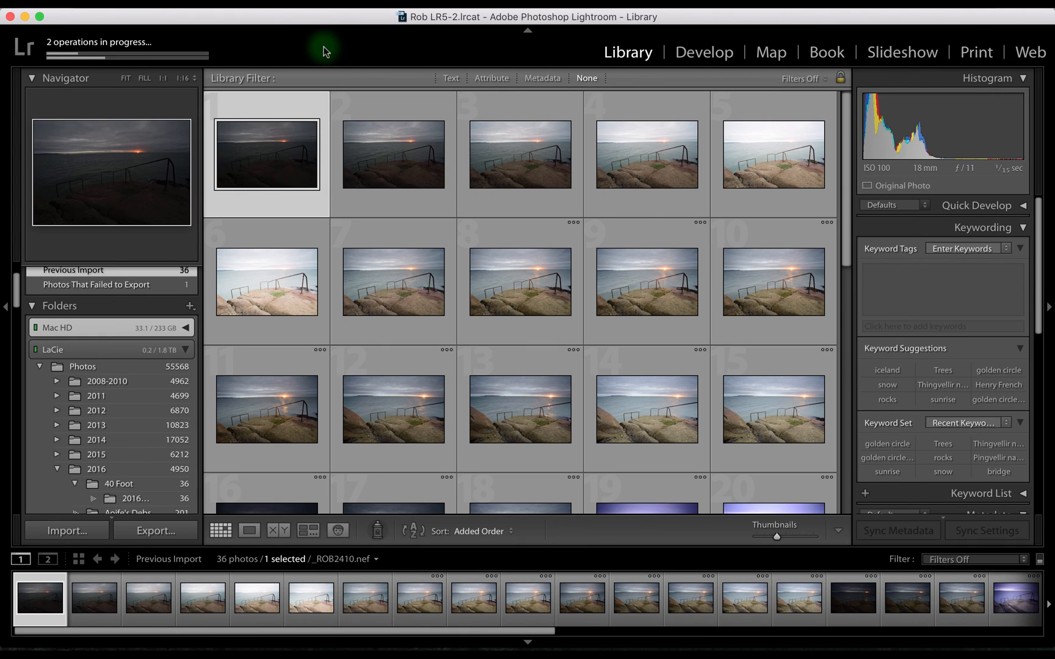
pyautogui.click(215, 56)
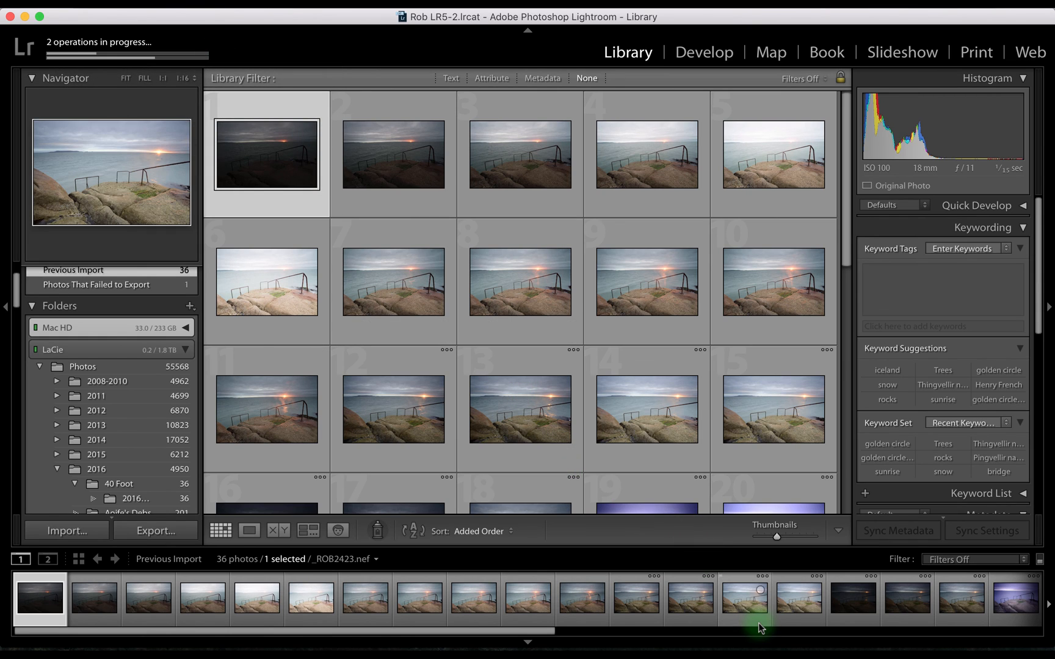
# - Open _ROB2443.nef in Loupe view, inspect the rocks below the railing at 1:1, and return to the fitted view
pyautogui.hscroll(1, 760, 627)
pyautogui.hscroll(10, 760, 627)
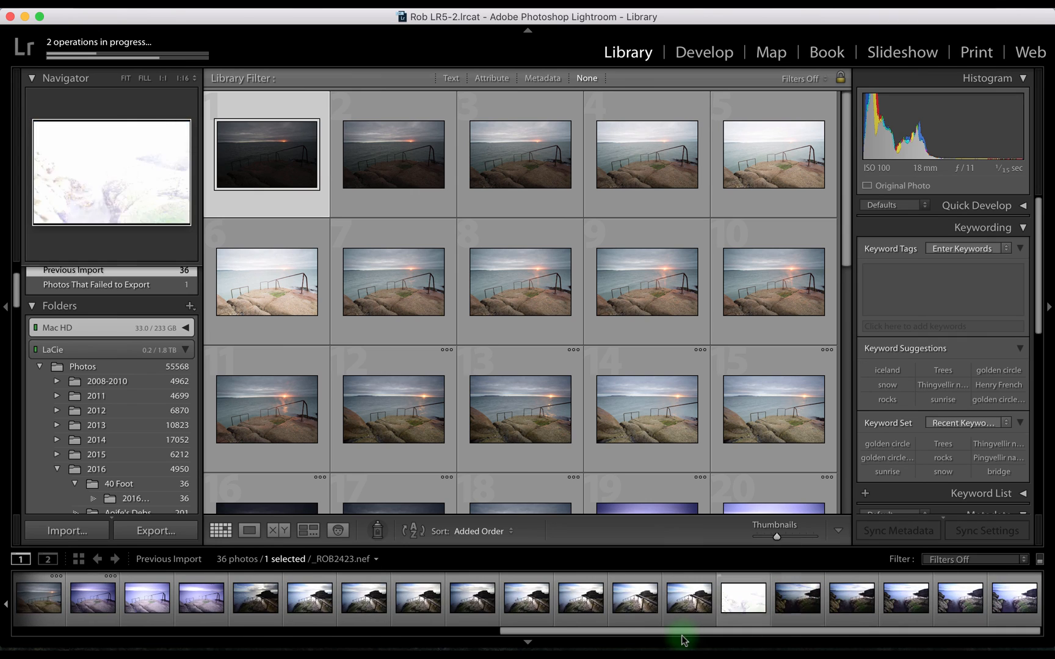
pyautogui.doubleClick(636, 615)
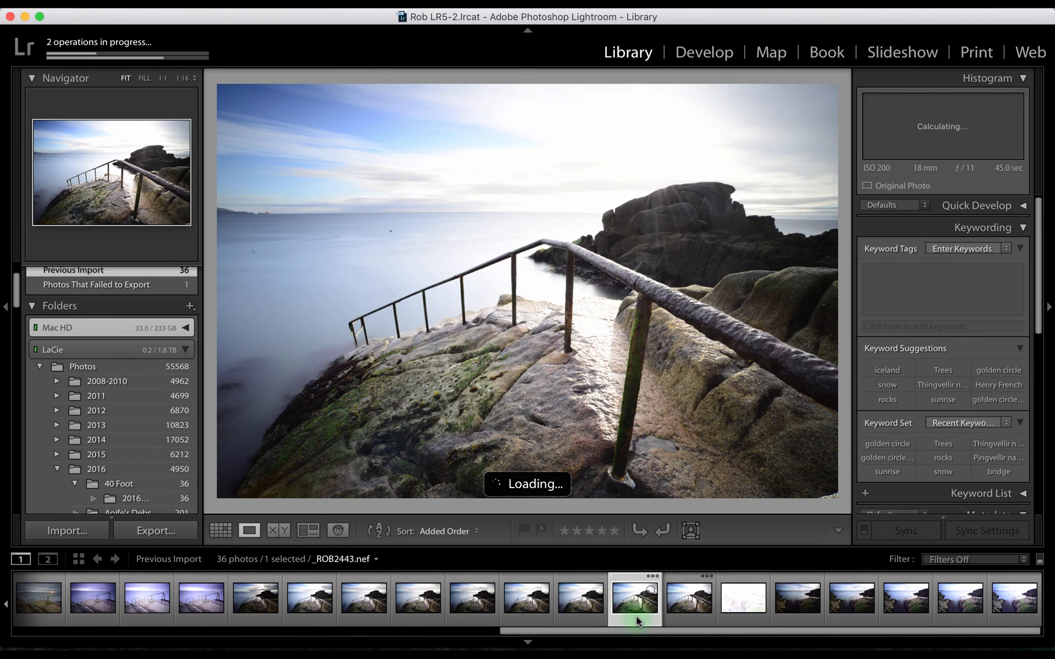
pyautogui.click(556, 290)
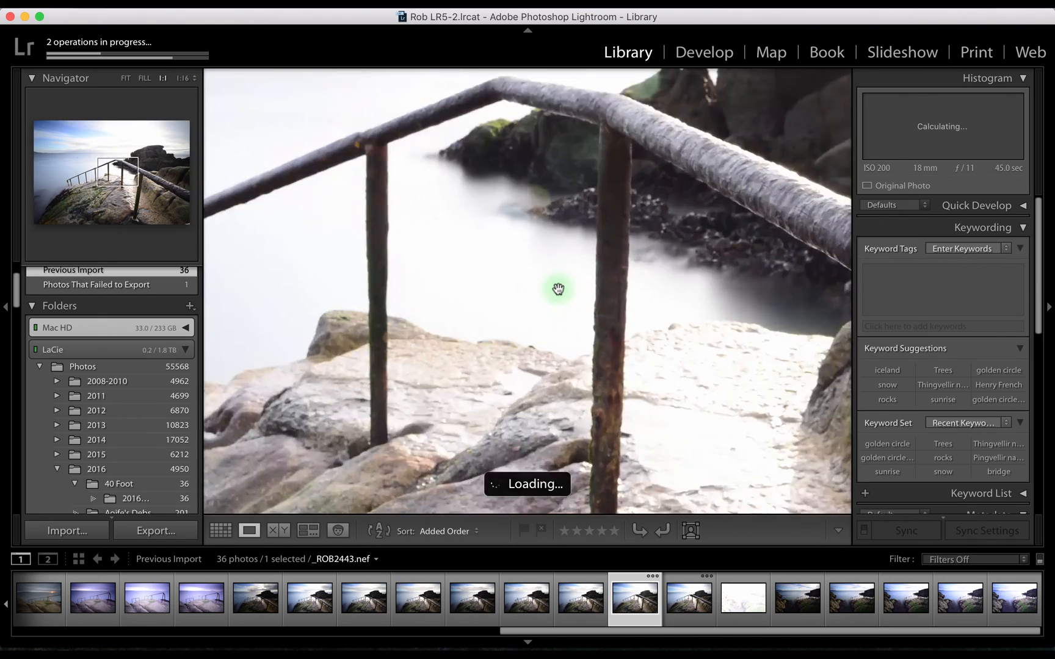
pyautogui.moveTo(411, 387); pyautogui.dragTo(565, 155)
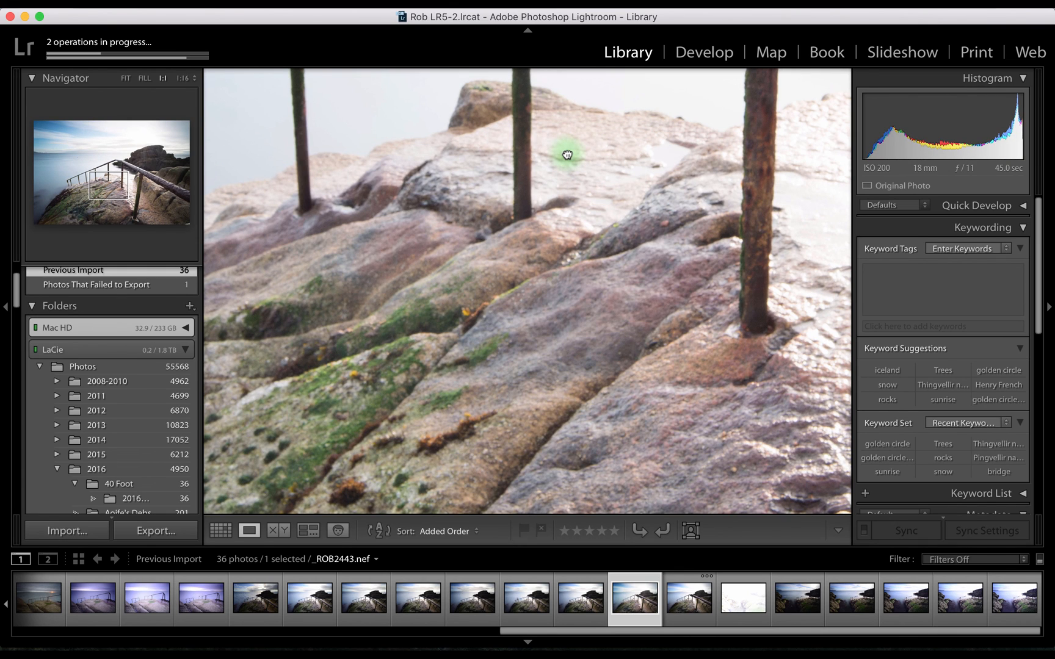
pyautogui.click(567, 154)
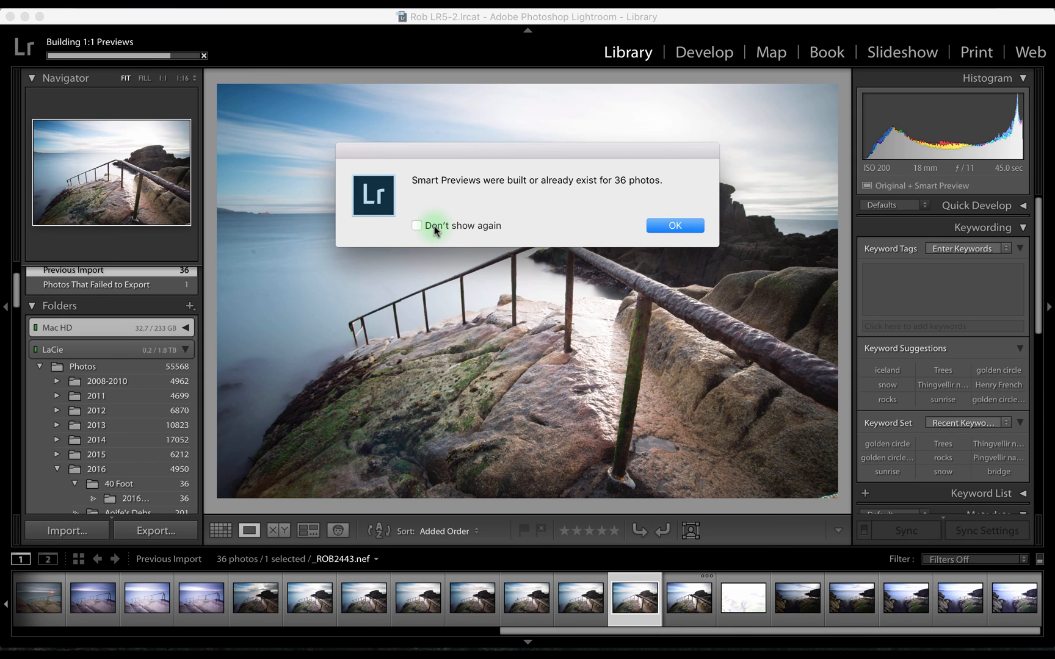
# - Dismiss the Smart Previews message, inspect the railing and rocks of _ROB2414.nef at 1:1, and return to the fitted view
pyautogui.click(674, 226)
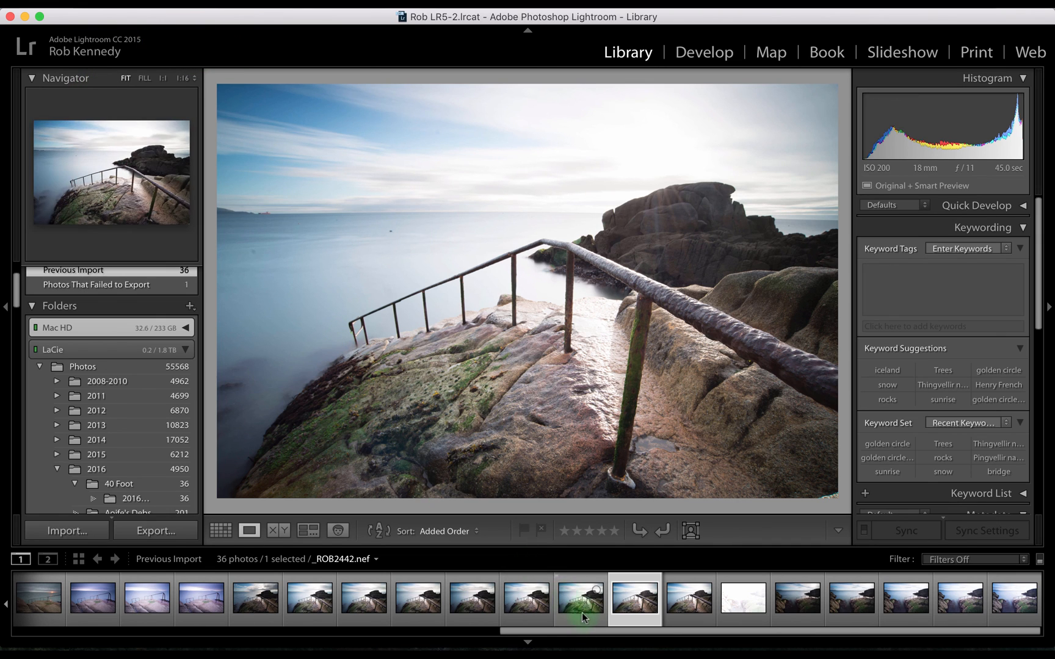
pyautogui.moveTo(599, 631); pyautogui.dragTo(61, 605)
pyautogui.click(259, 623)
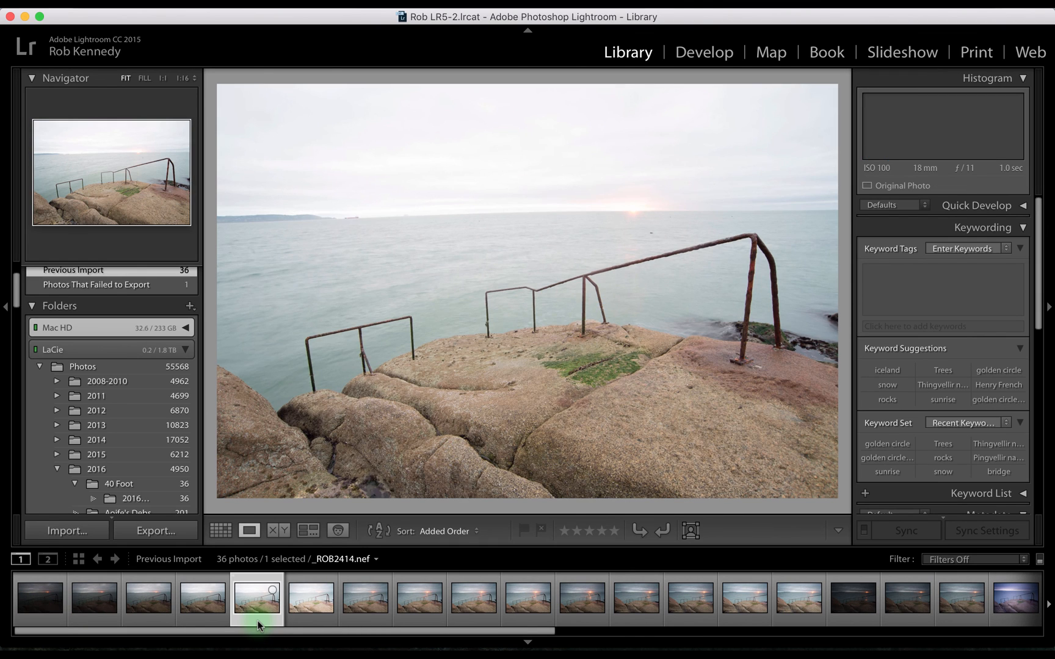
pyautogui.click(582, 339)
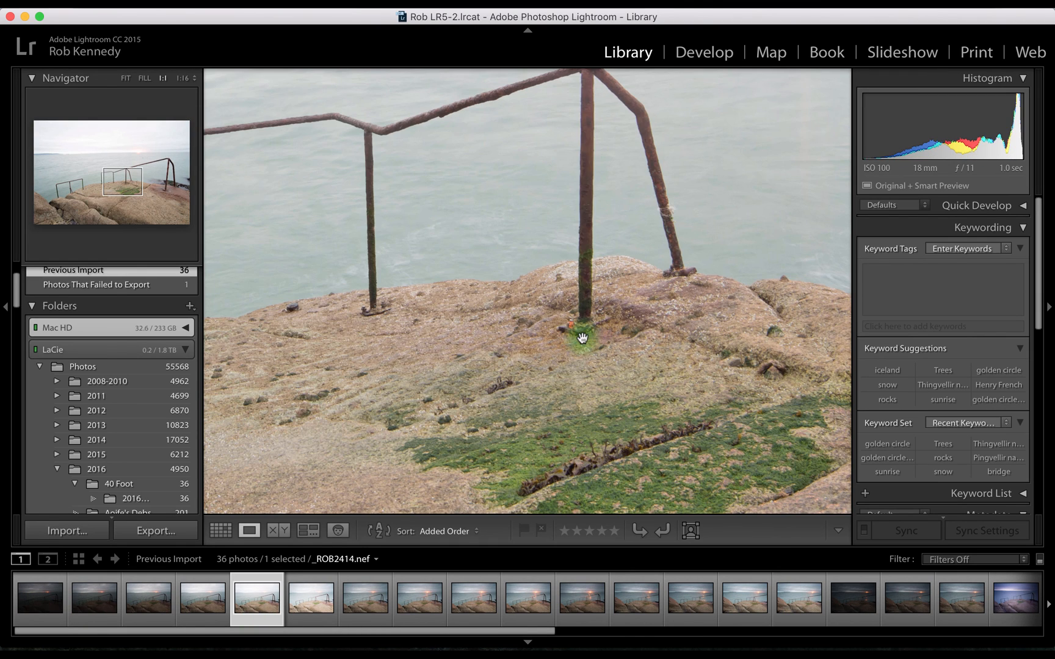
pyautogui.moveTo(581, 384); pyautogui.dragTo(810, 235)
pyautogui.moveTo(440, 292); pyautogui.dragTo(829, 245)
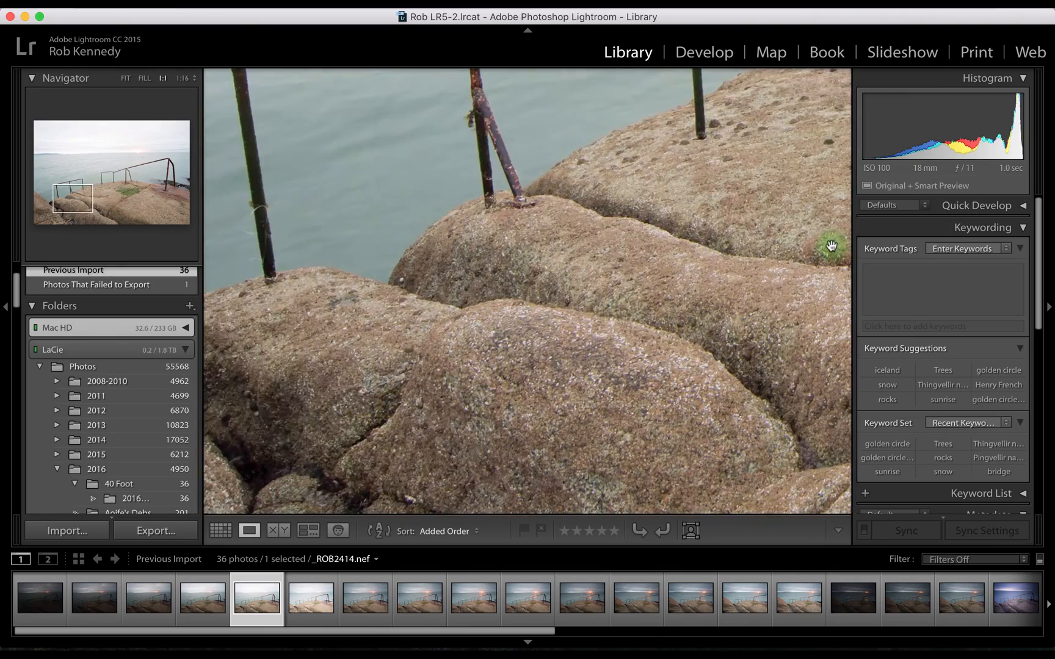
pyautogui.click(625, 285)
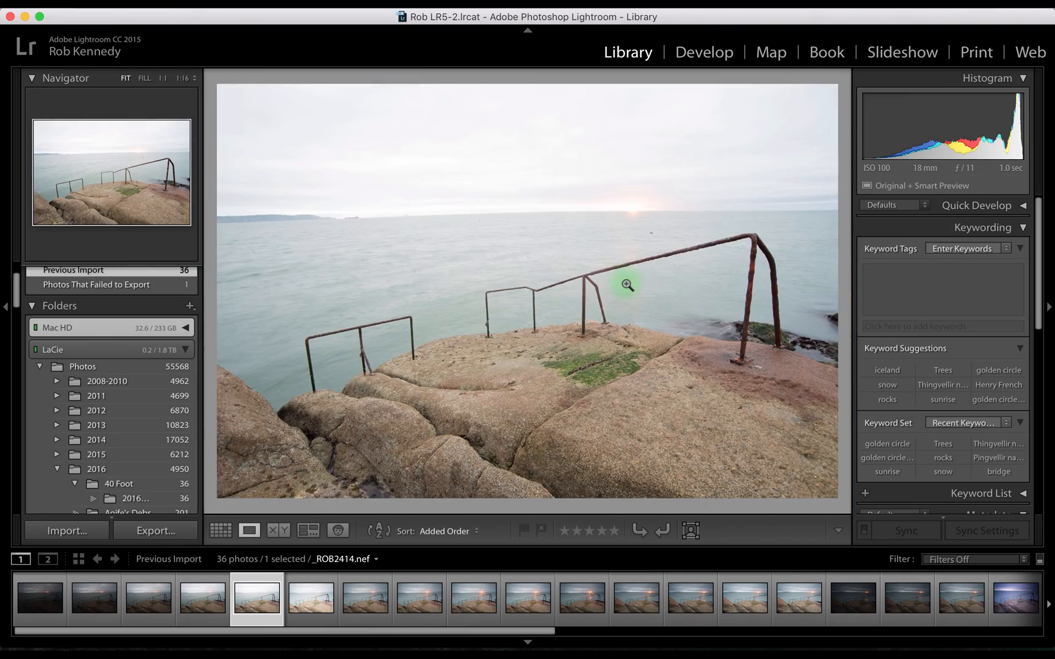
pyautogui.hscroll(8, 513, 619)
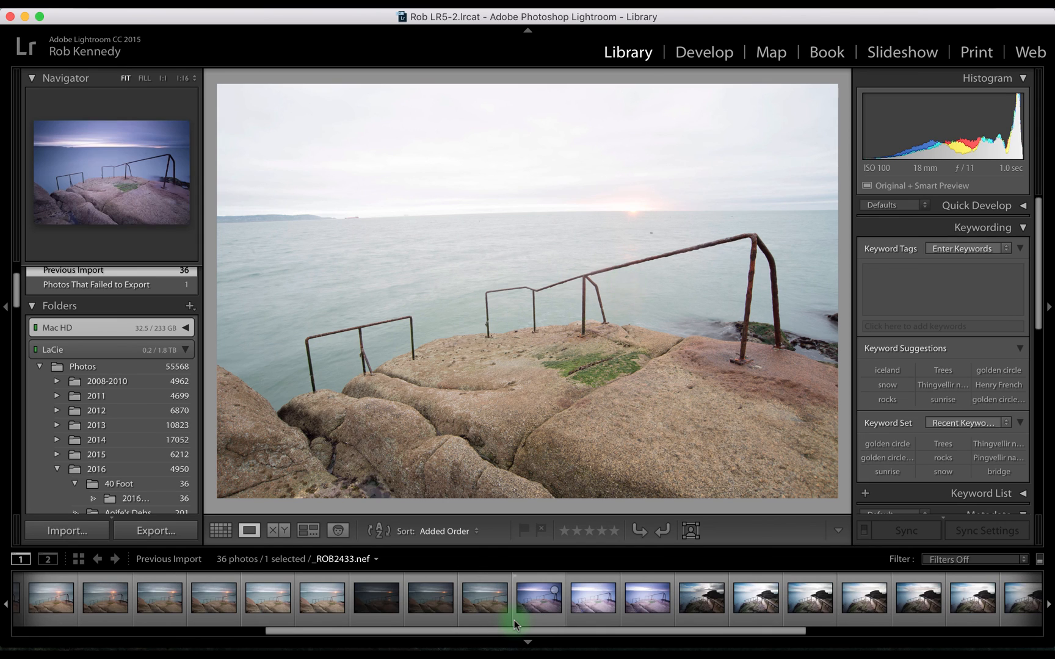